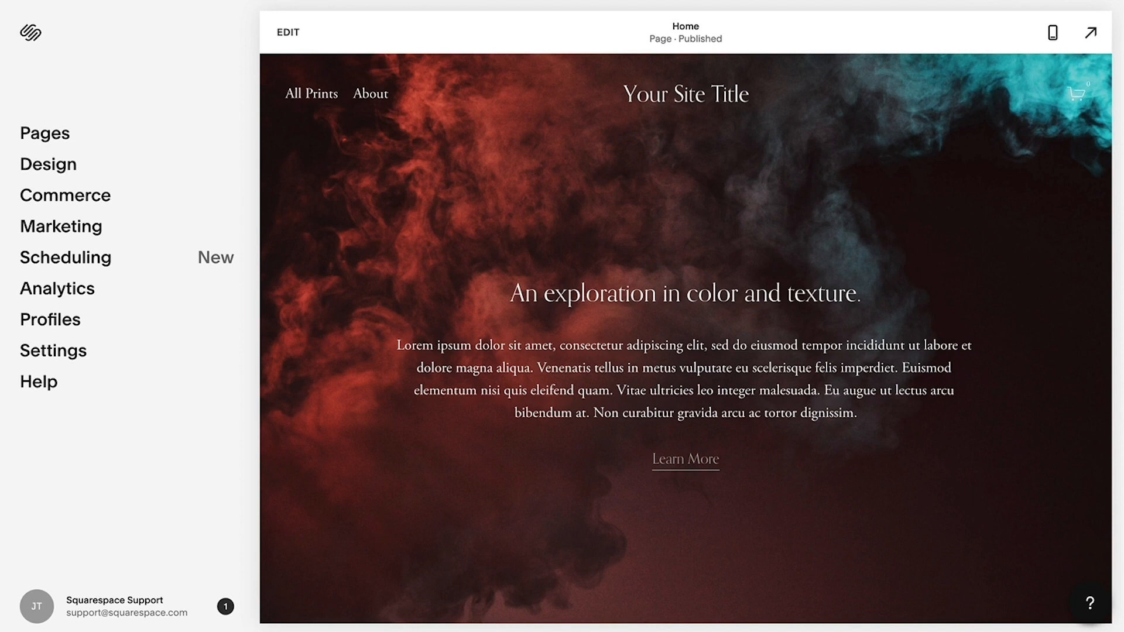
# - Add a page to the main navigation using the About 2 page layout
pyautogui.click(88, 142)
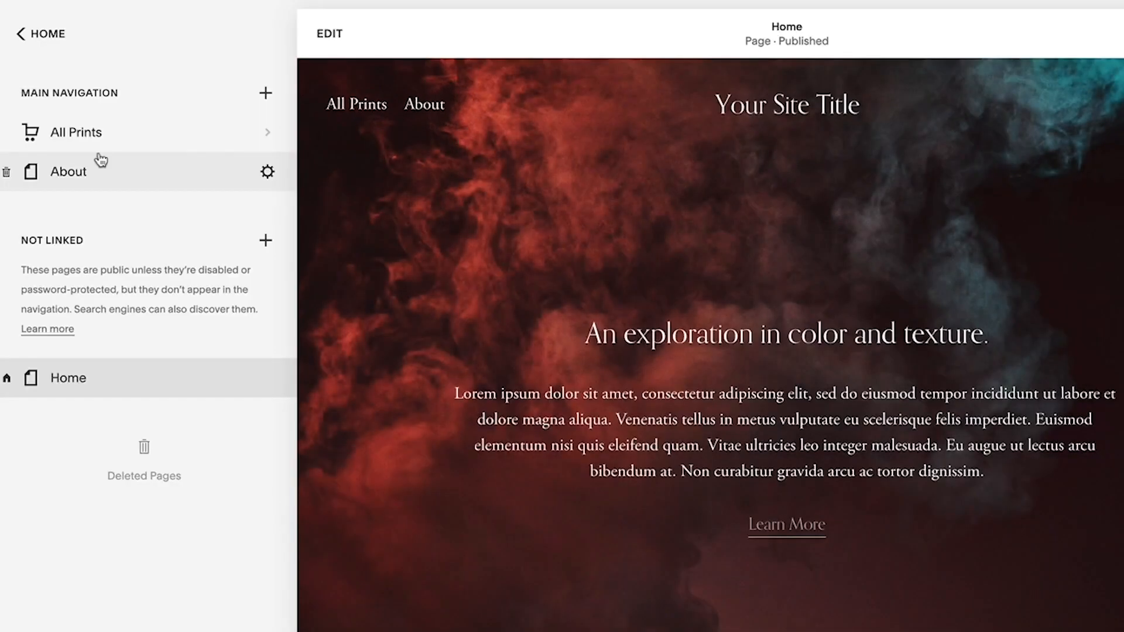
pyautogui.click(267, 95)
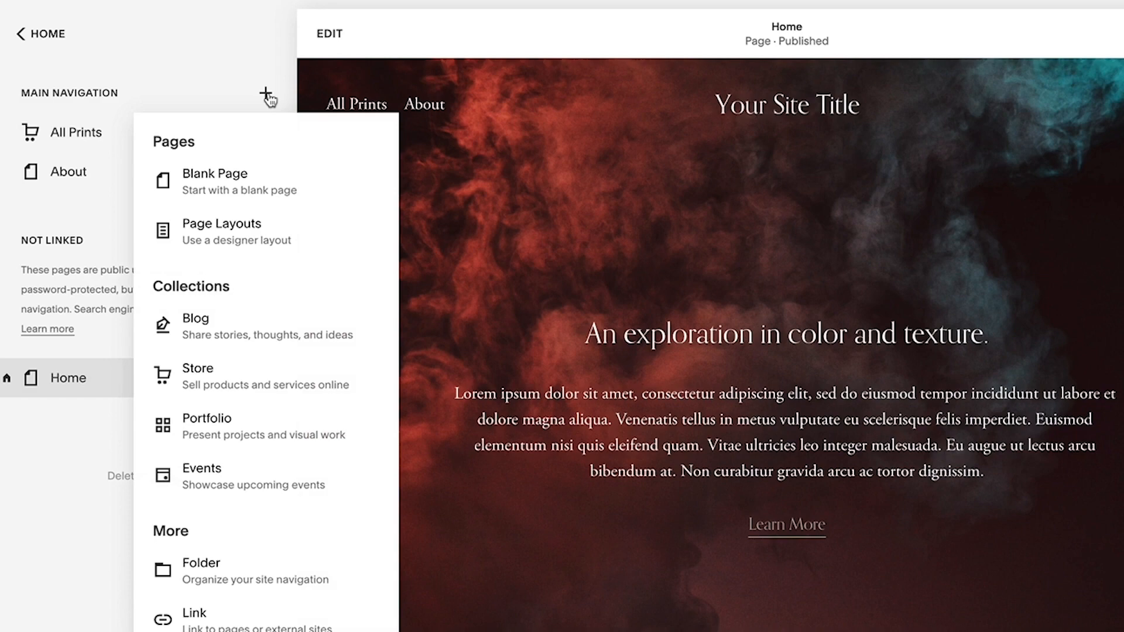
pyautogui.click(254, 231)
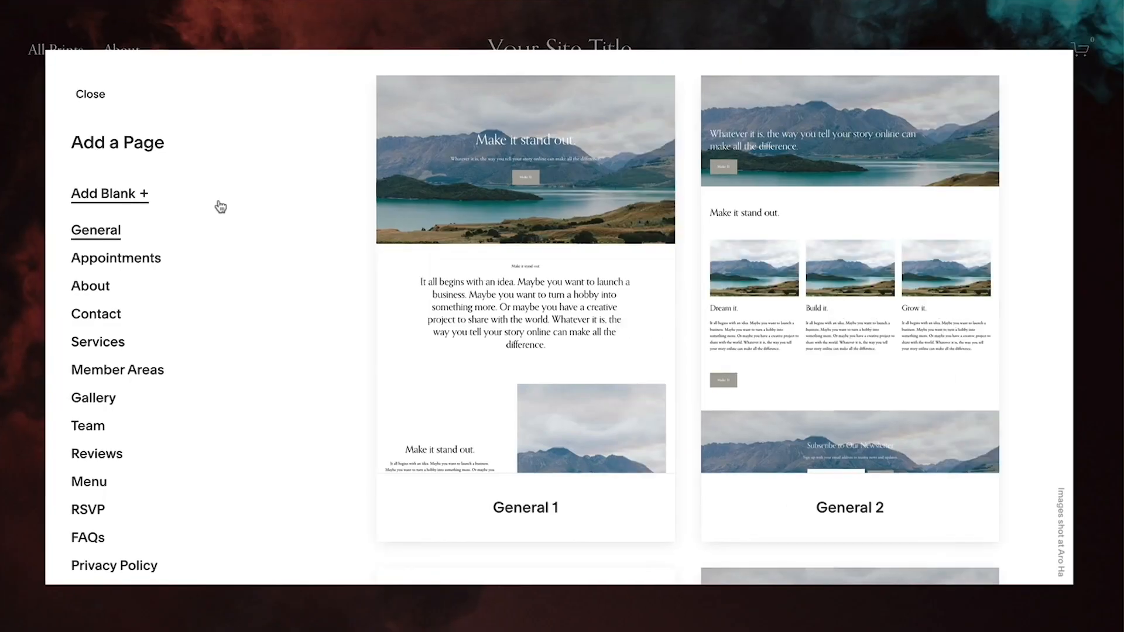
pyautogui.click(178, 287)
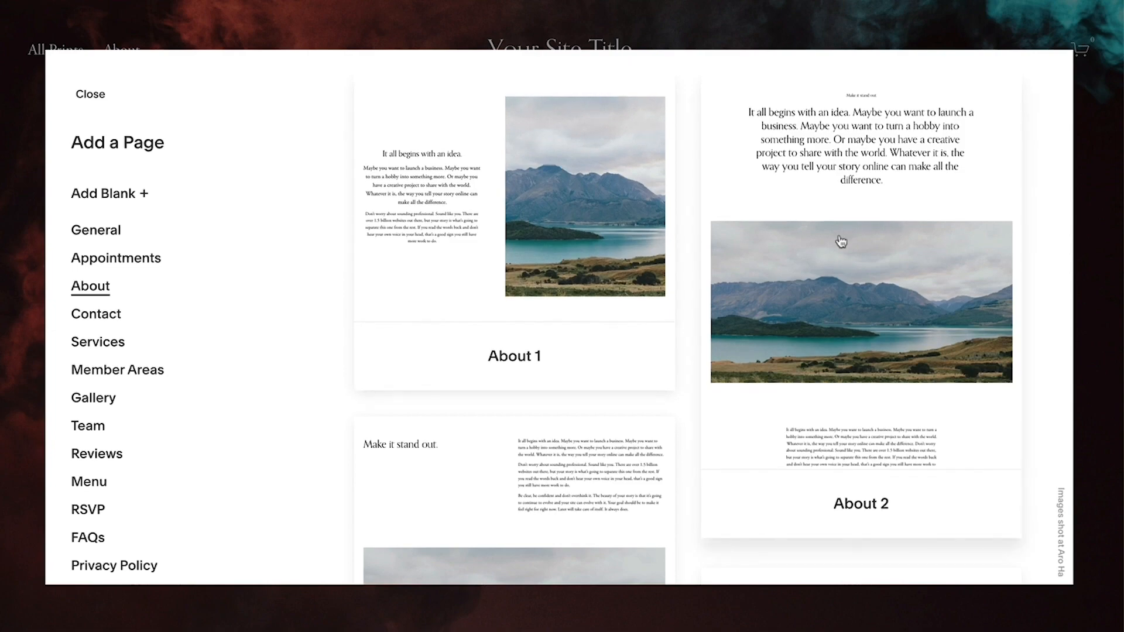
pyautogui.click(839, 239)
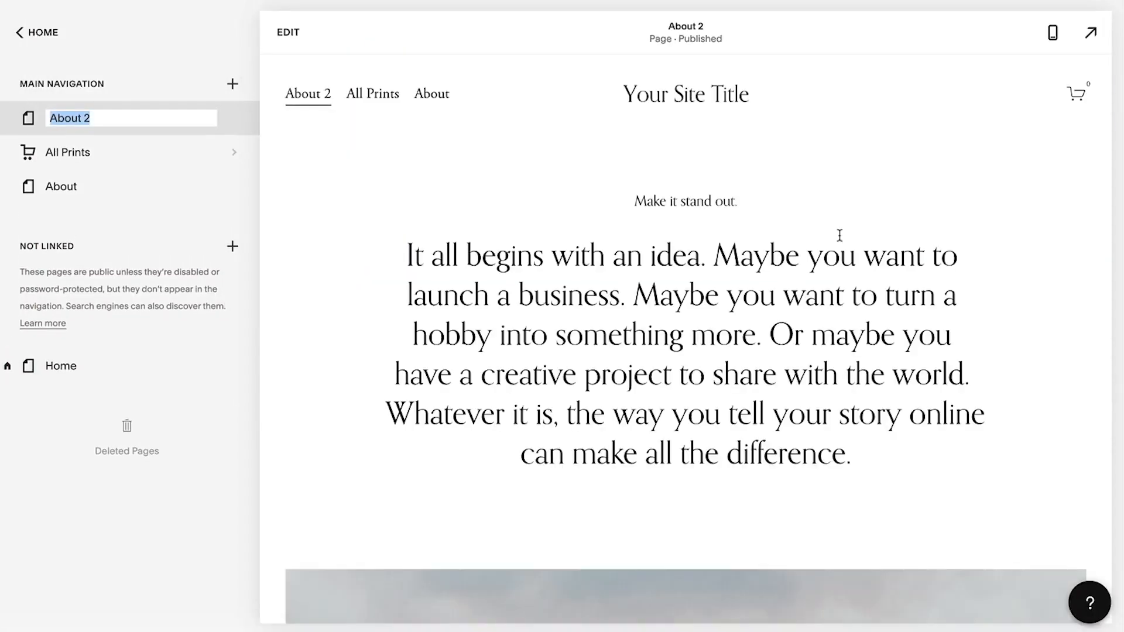
# - Name the new page Process and move it between All Prints and About in the main navigation
pyautogui.write('Process')
pyautogui.press('Return')
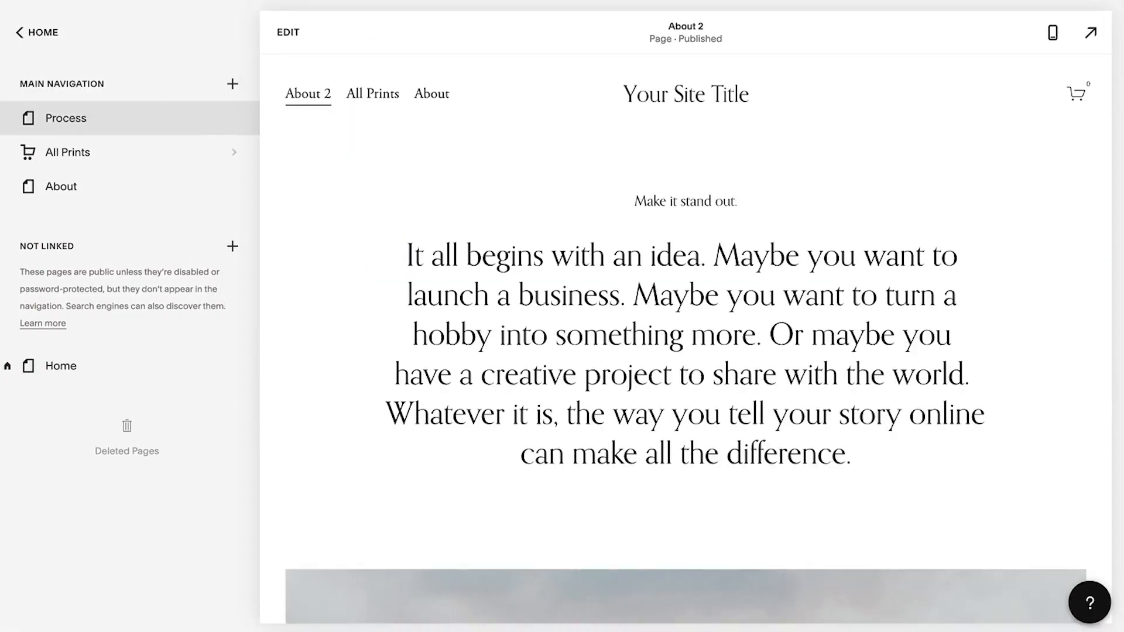
pyautogui.moveTo(180, 120); pyautogui.dragTo(169, 168)
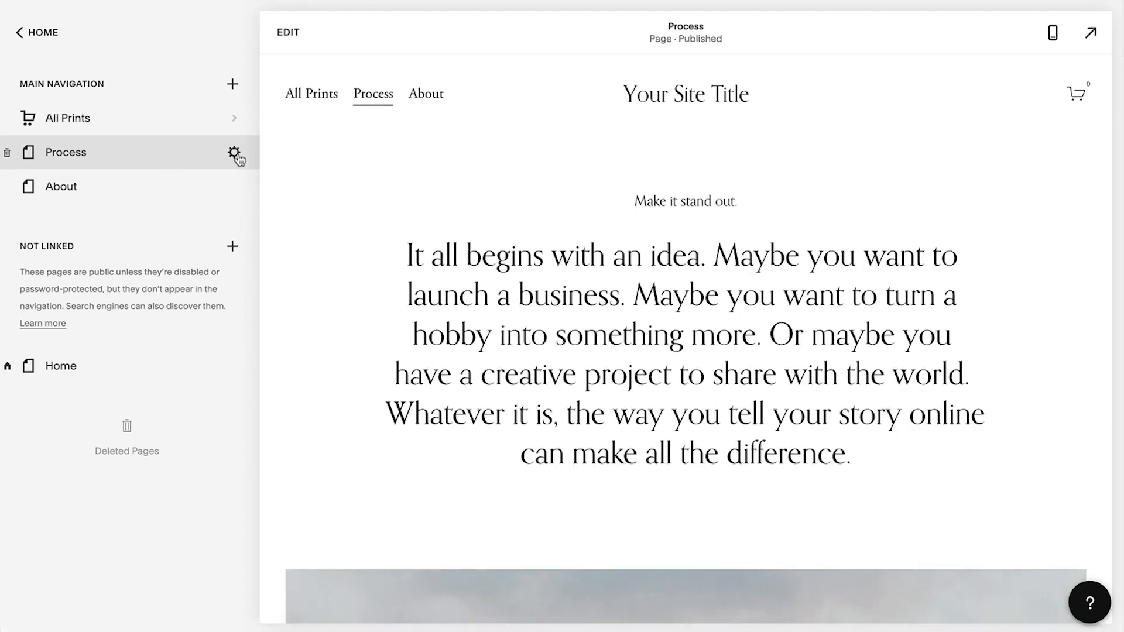
# - Review the general page settings of the Process page
pyautogui.click(234, 153)
pyautogui.scroll(-3, 509, 166)
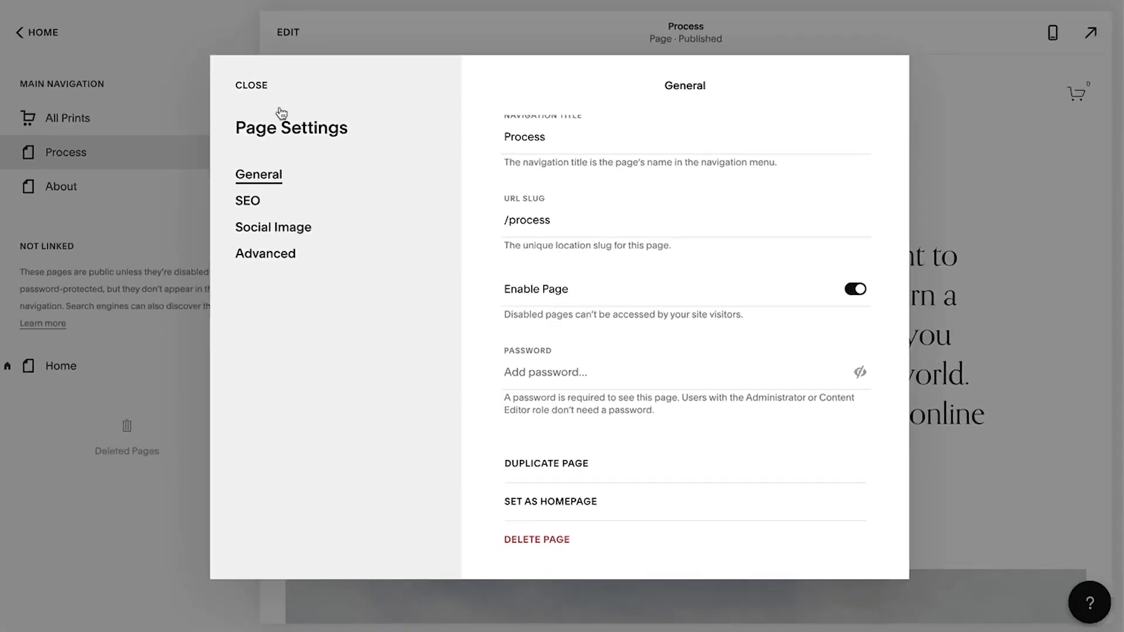
pyautogui.click(252, 85)
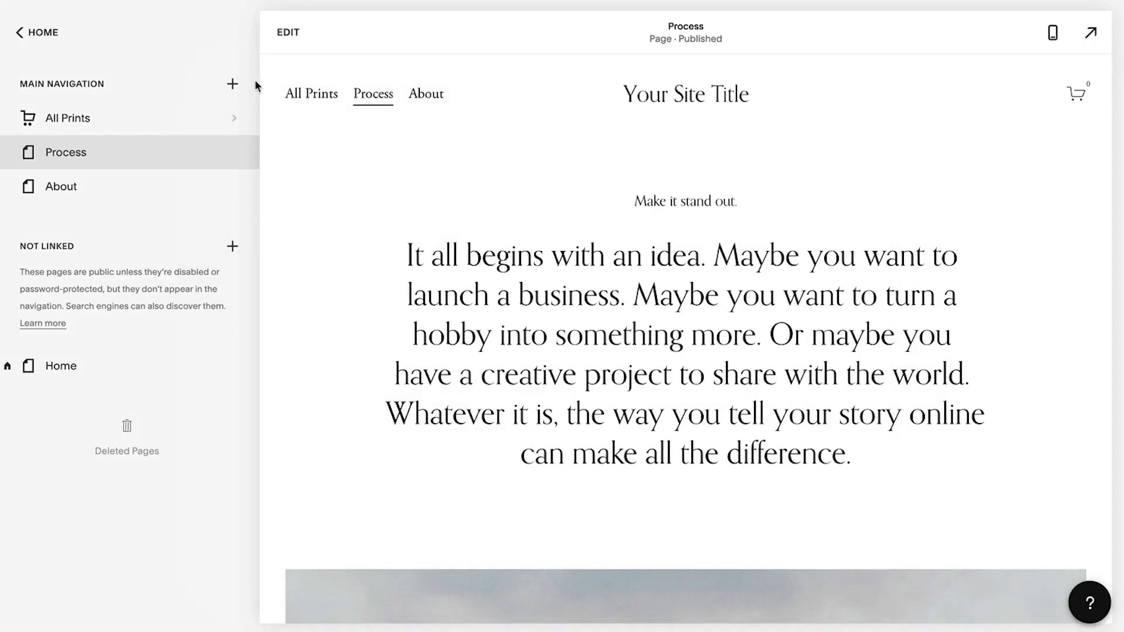
# - Edit the site header from the Home page and set the site title to Smoke Art
pyautogui.click(665, 105)
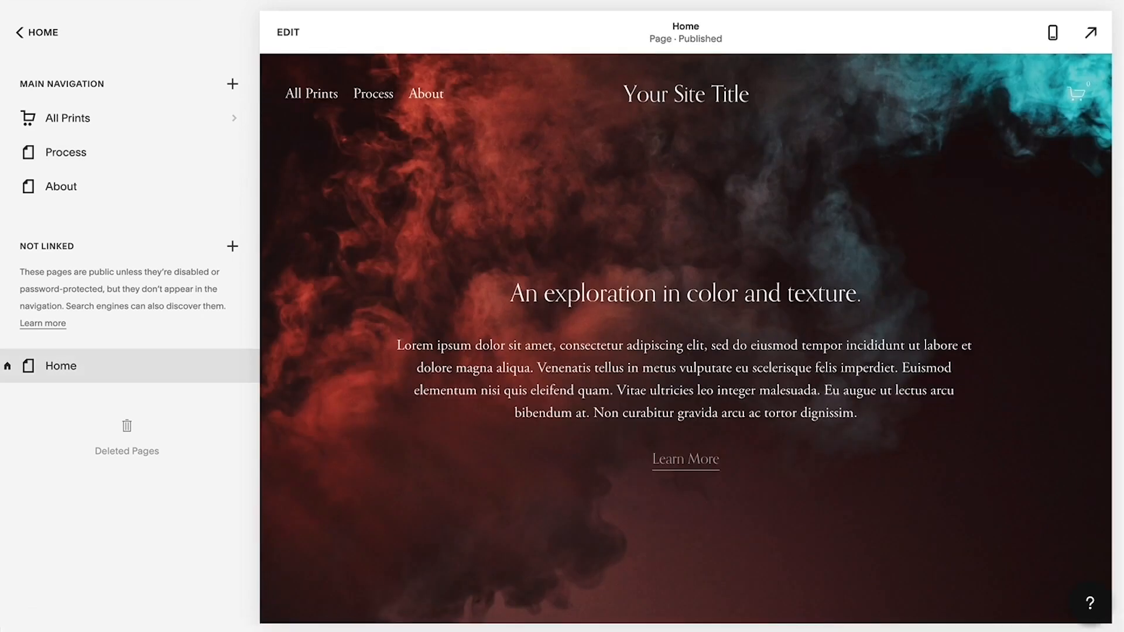
pyautogui.click(286, 35)
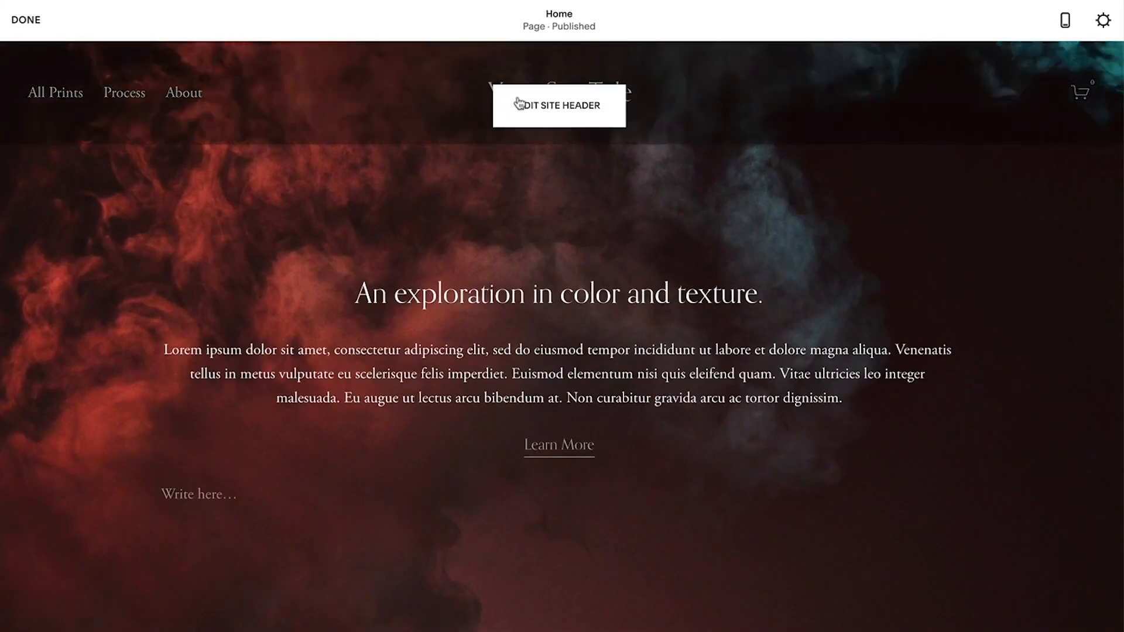
pyautogui.click(519, 103)
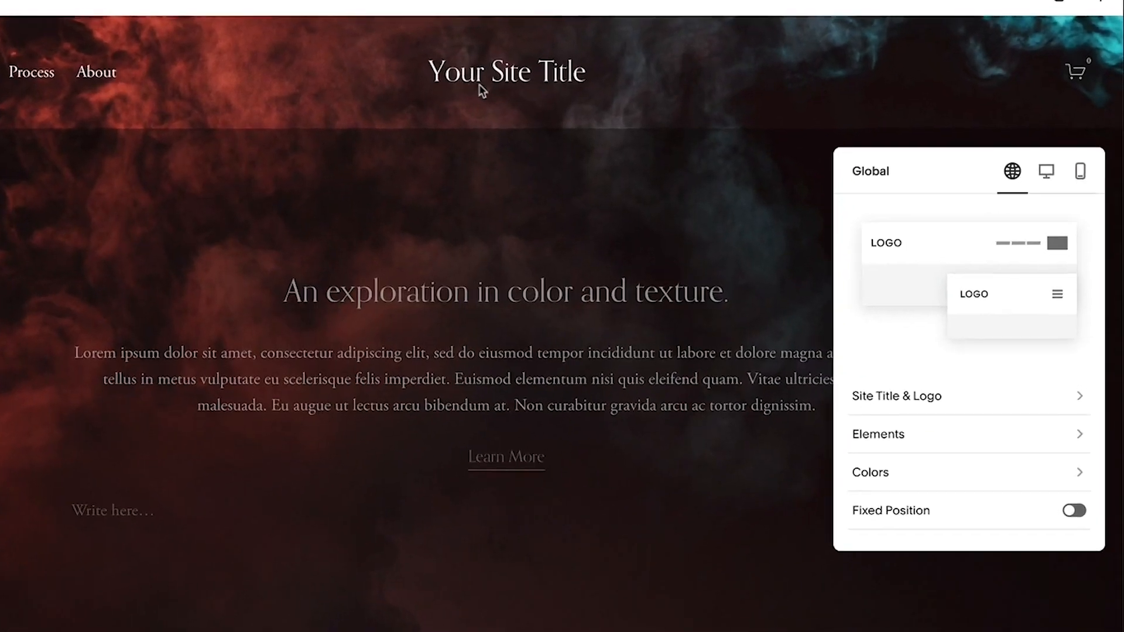
pyautogui.click(966, 399)
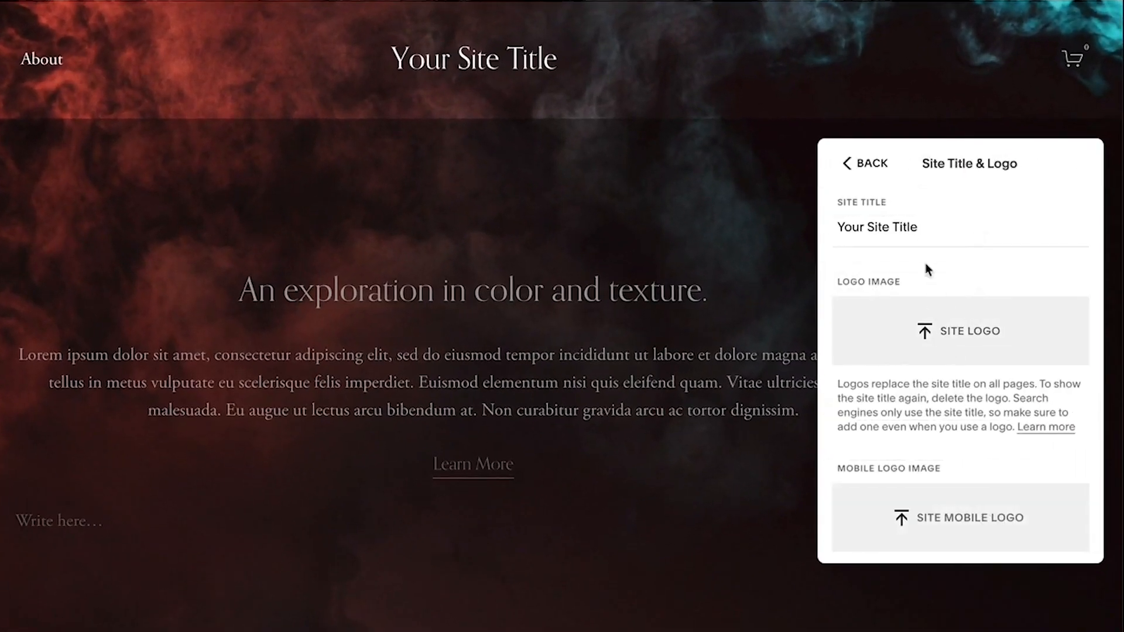
pyautogui.click(917, 227)
pyautogui.hotkey('ctrl', 'a')
pyautogui.write('Smoke Art')
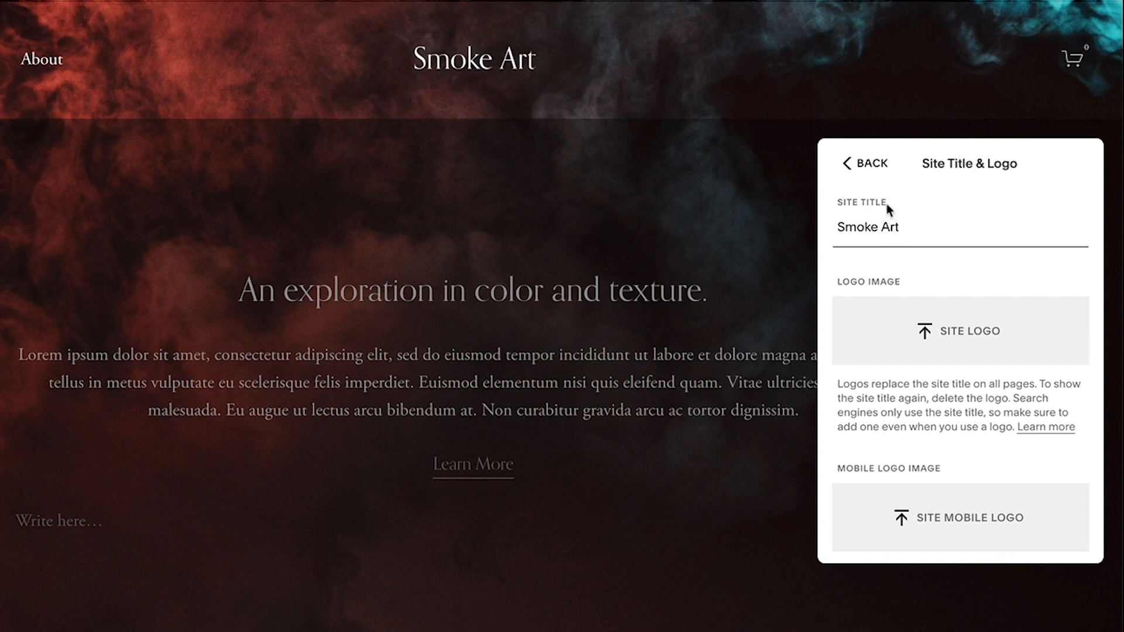
pyautogui.click(866, 164)
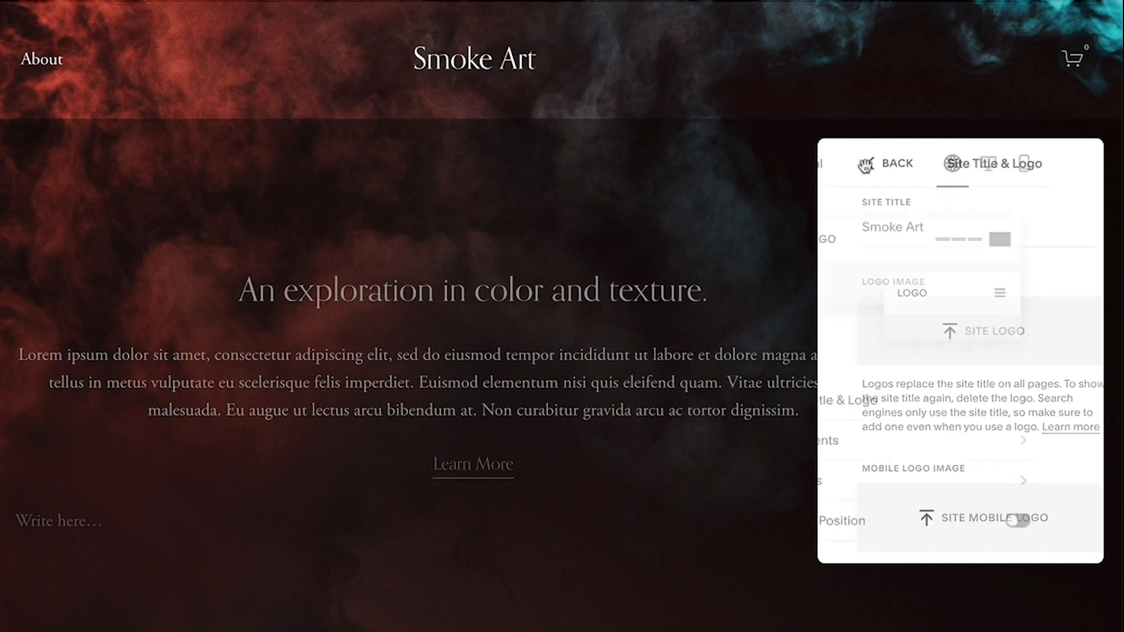
# - Try out the button in the site header's elements and switch it off again
pyautogui.click(926, 439)
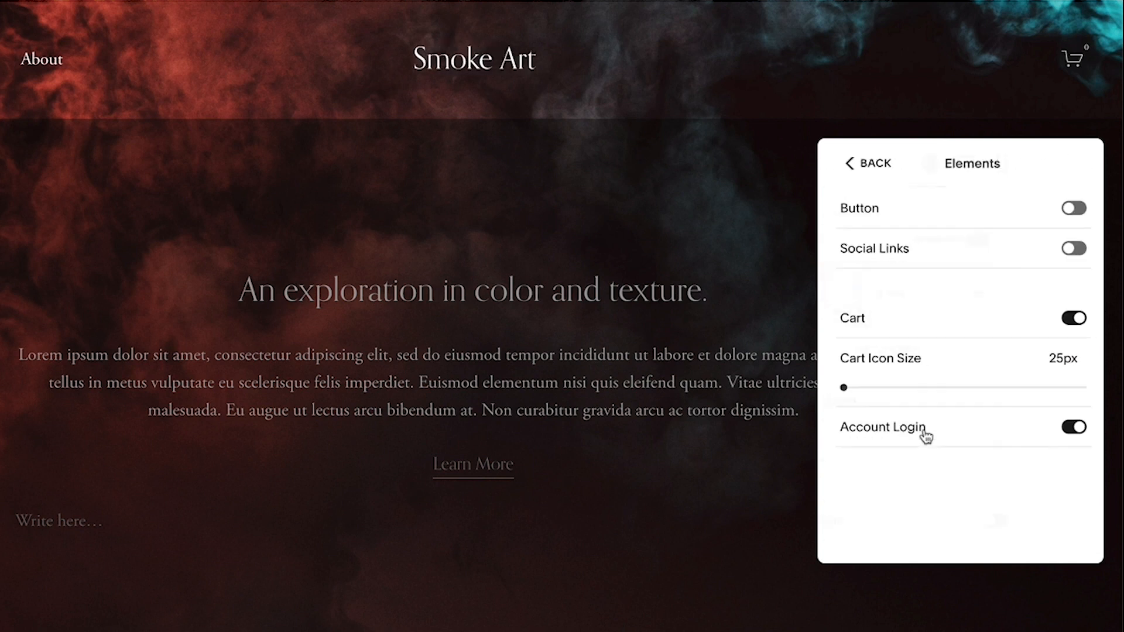
pyautogui.click(1075, 212)
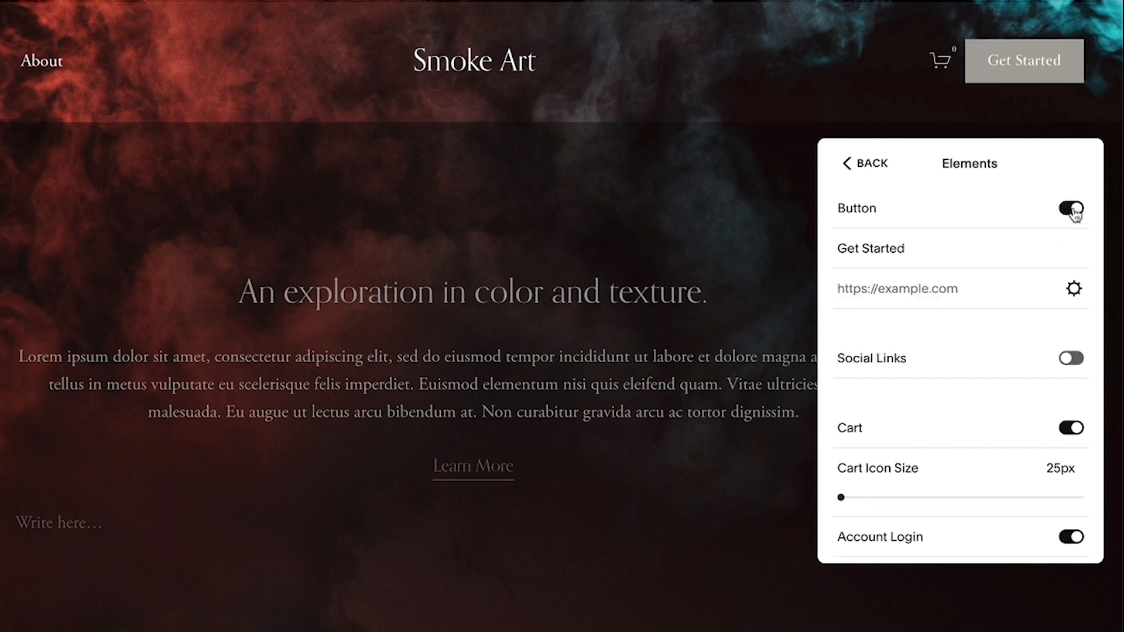
pyautogui.click(1075, 212)
pyautogui.click(1071, 318)
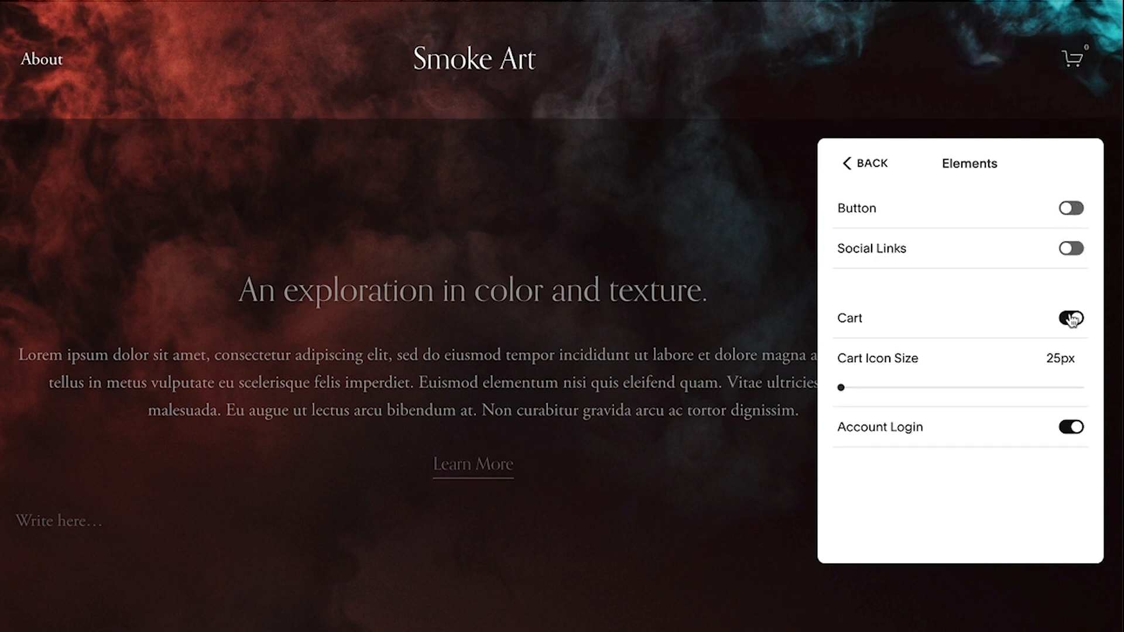
pyautogui.click(1071, 289)
pyautogui.click(866, 164)
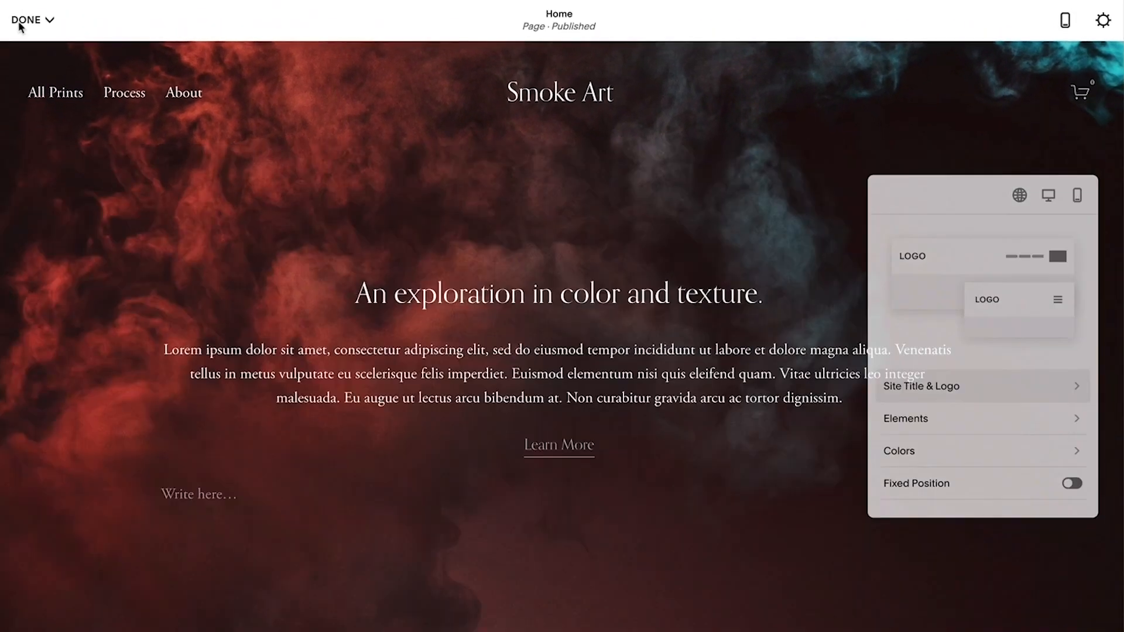
# - Save the header changes and exit editing of the Home page
pyautogui.click(6, 14)
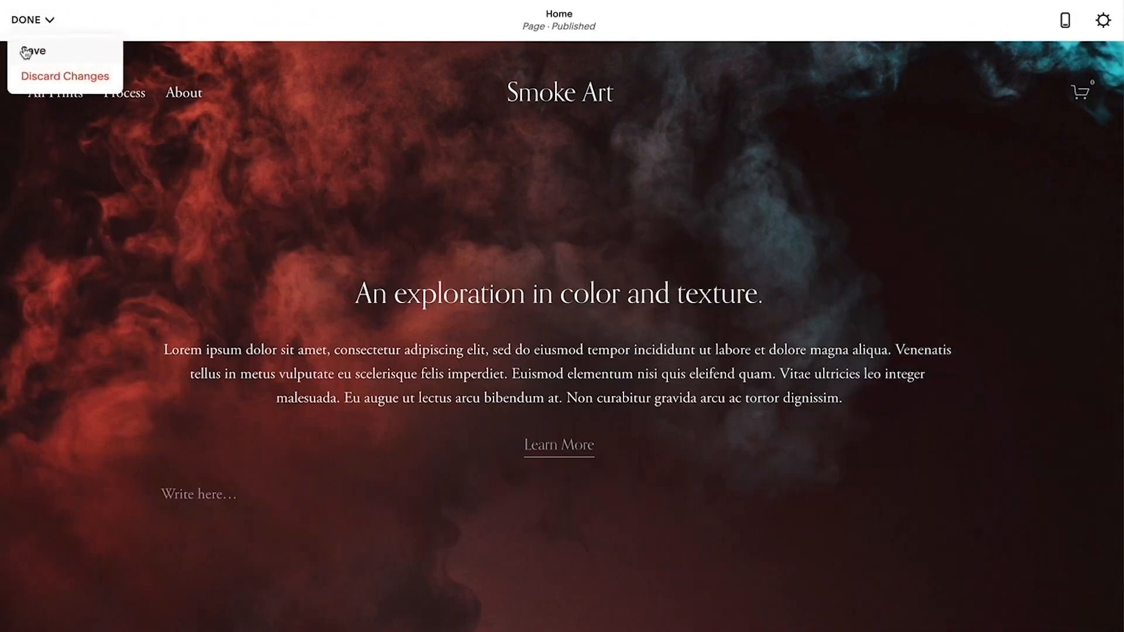
pyautogui.click(3, 51)
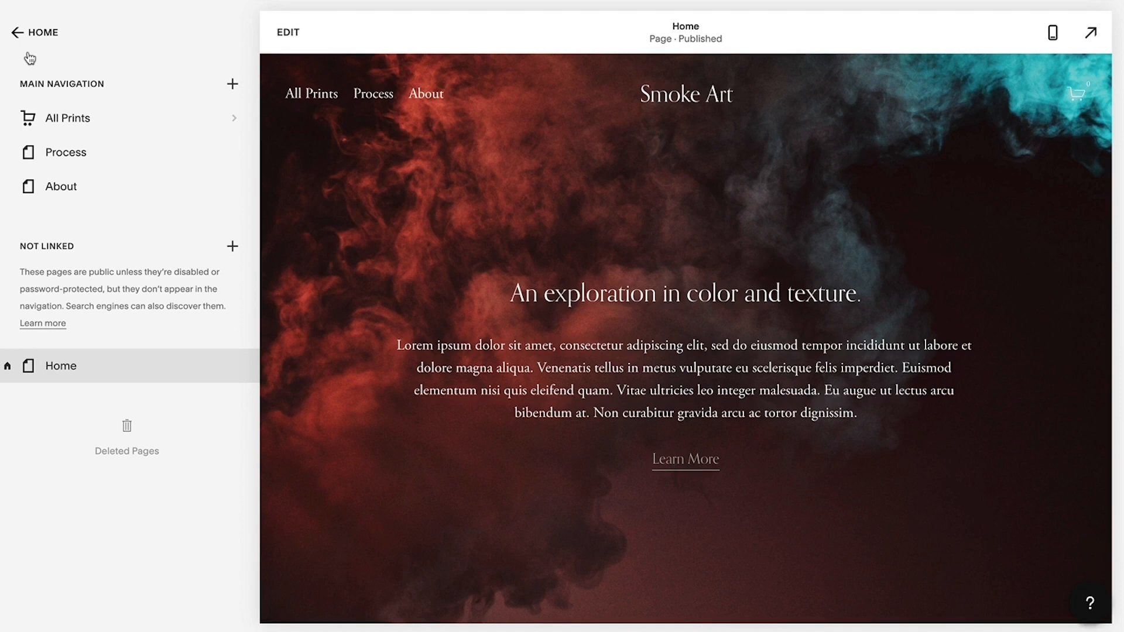
# - Edit the Process page and insert an image block below the "All the Smoke 2/6. The process." text, uploading 05_SMOKE_1974_V1A_QC.jpg
pyautogui.click(89, 153)
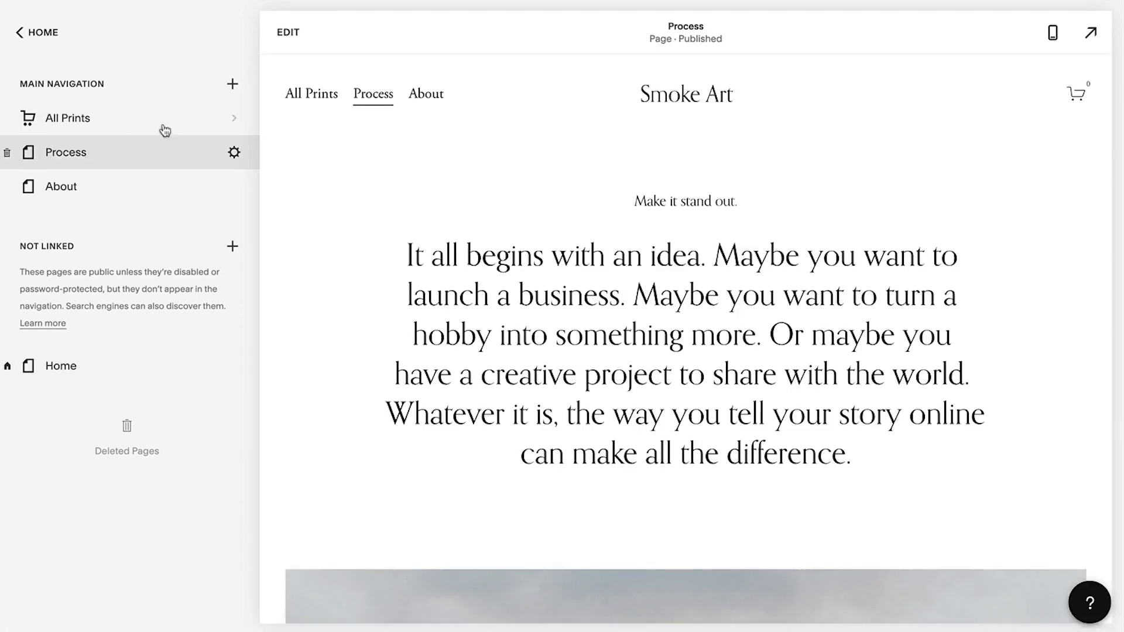
pyautogui.click(288, 35)
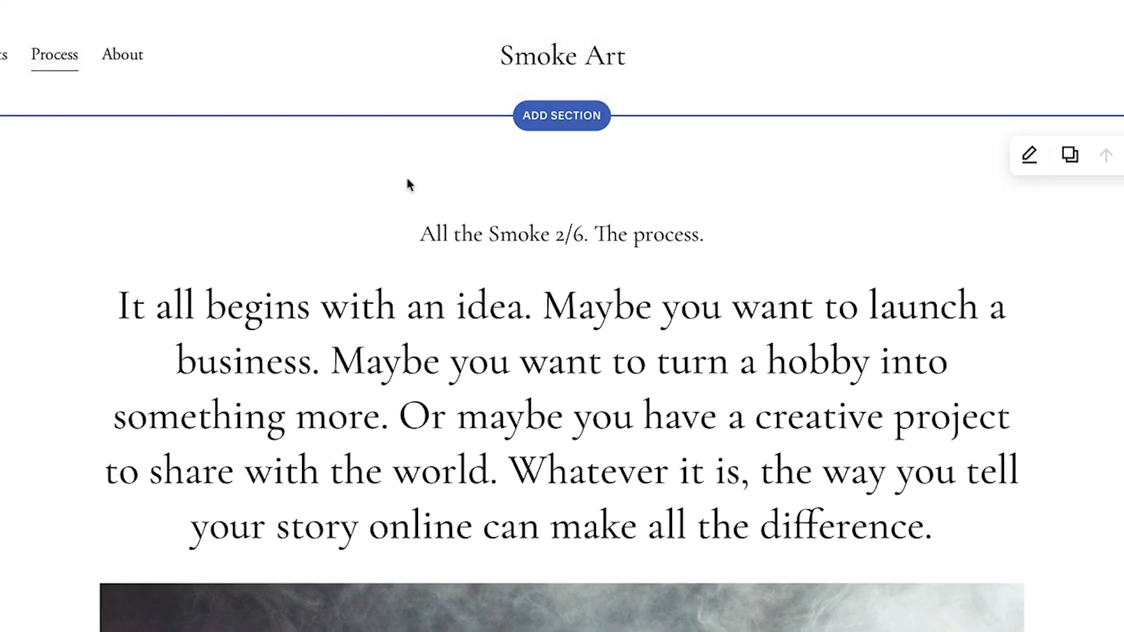
pyautogui.click(562, 263)
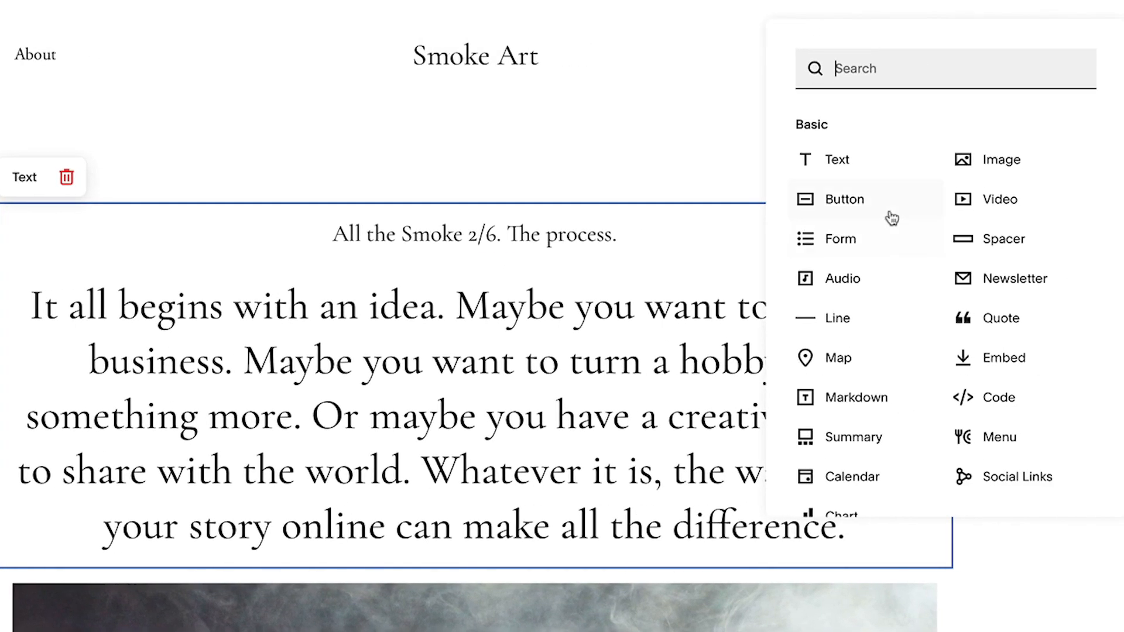
pyautogui.click(969, 169)
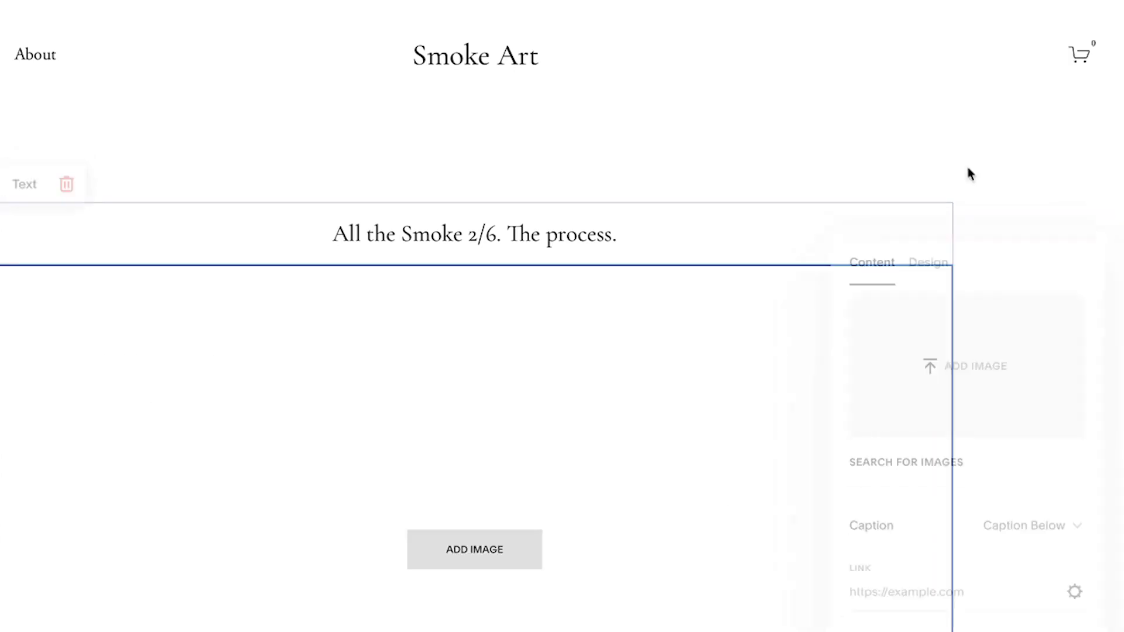
pyautogui.click(974, 392)
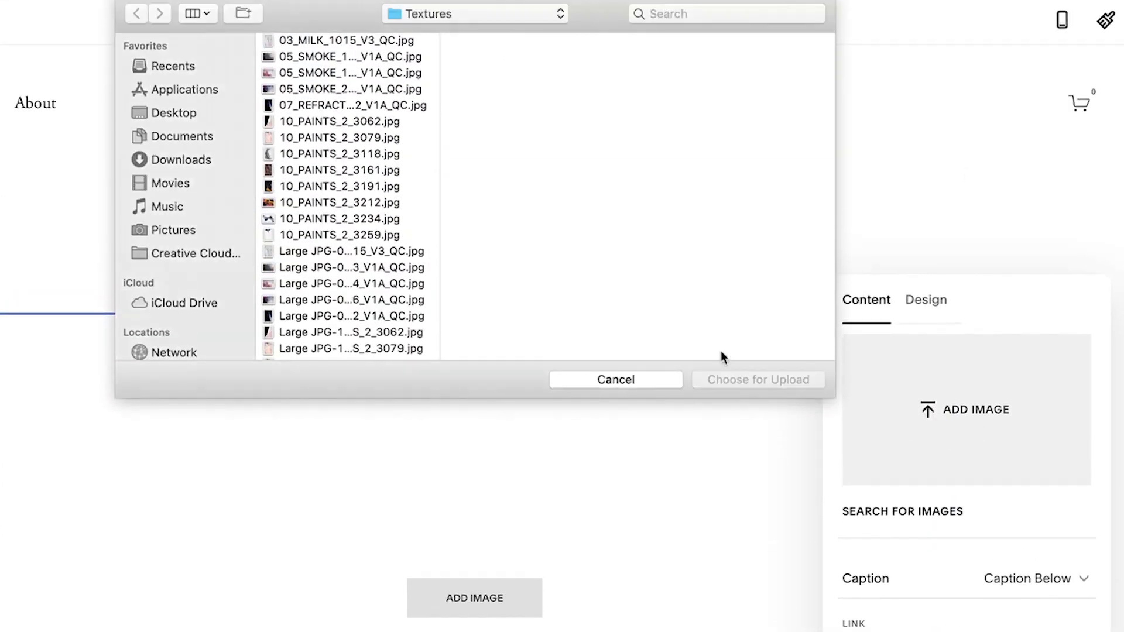
pyautogui.click(398, 71)
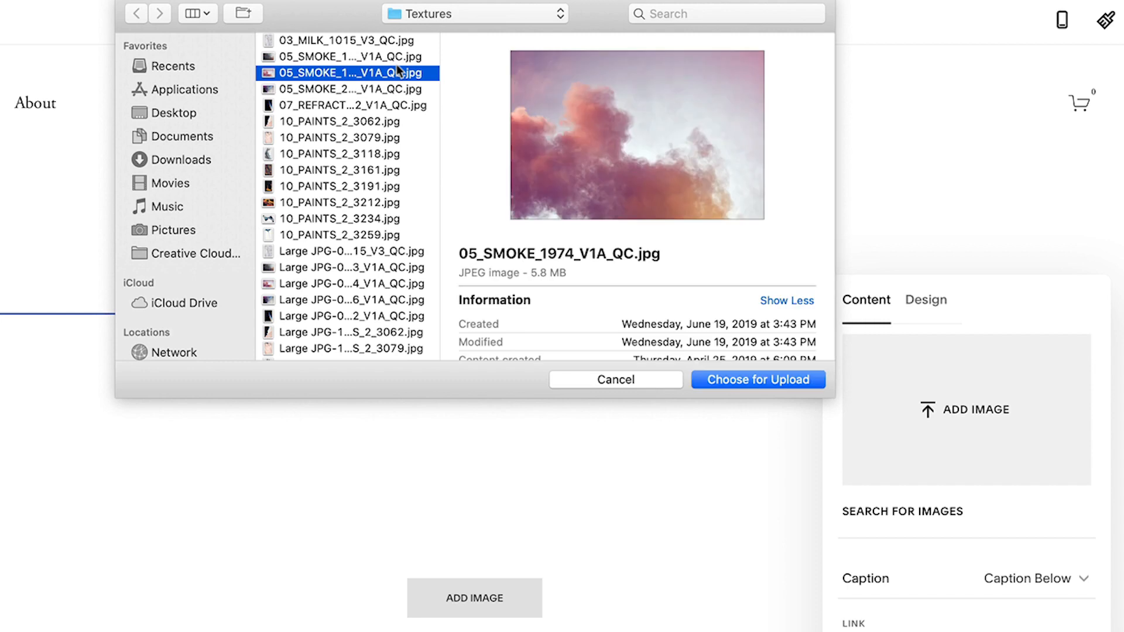
pyautogui.click(749, 379)
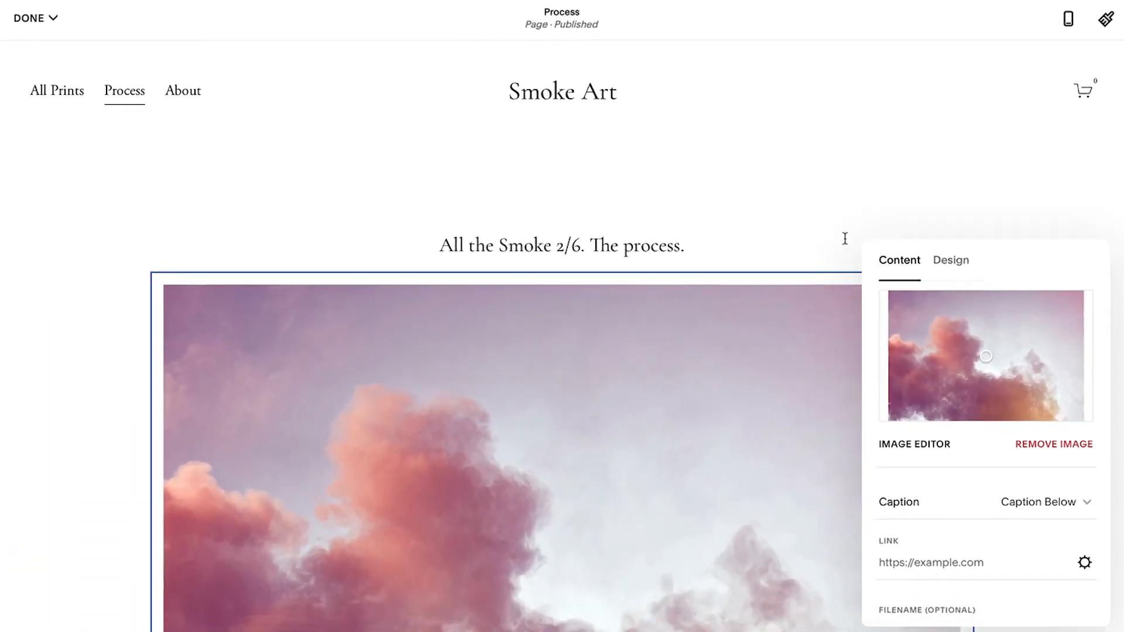
pyautogui.click(845, 238)
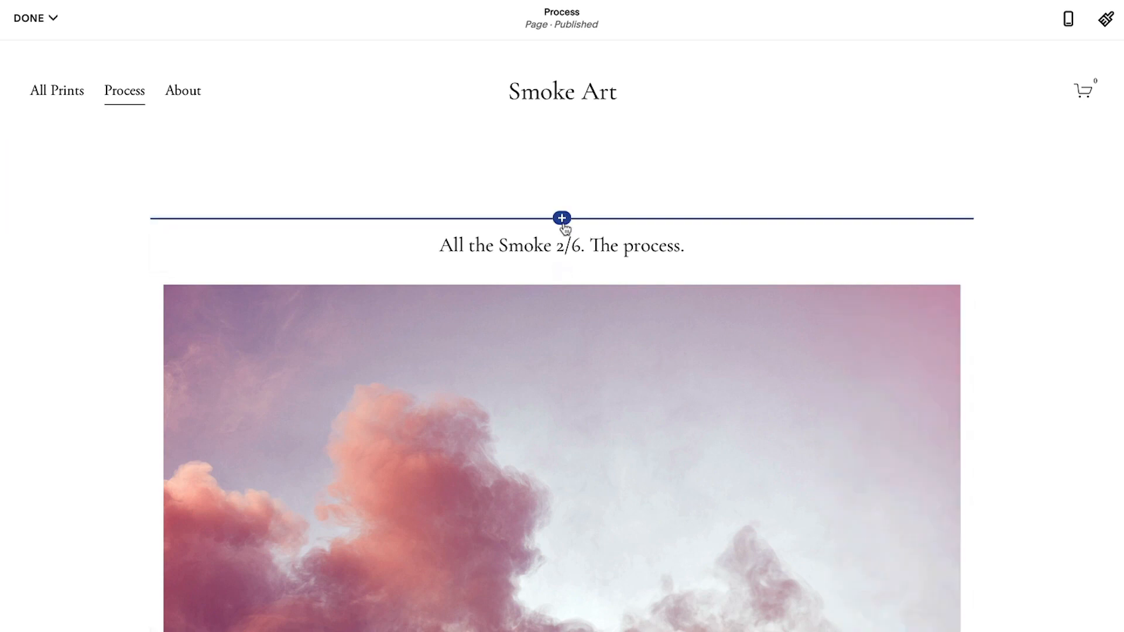
# - Insert a button block above the "All the Smoke 2/6. The process." text and label it Welcome
pyautogui.click(562, 221)
pyautogui.click(864, 209)
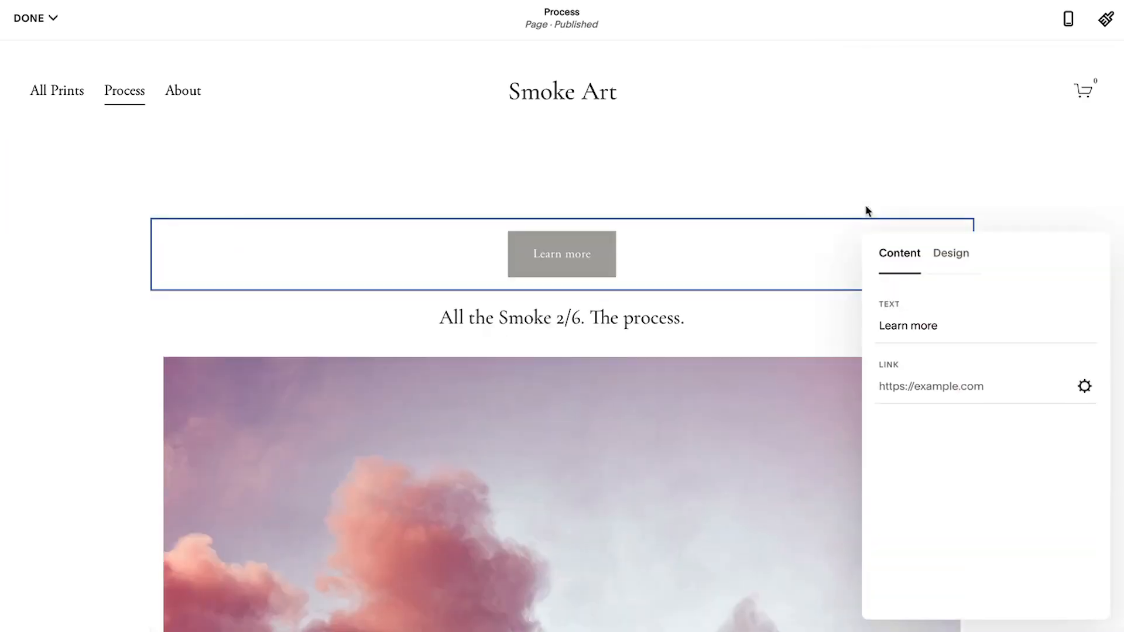
pyautogui.moveTo(938, 326); pyautogui.dragTo(879, 326)
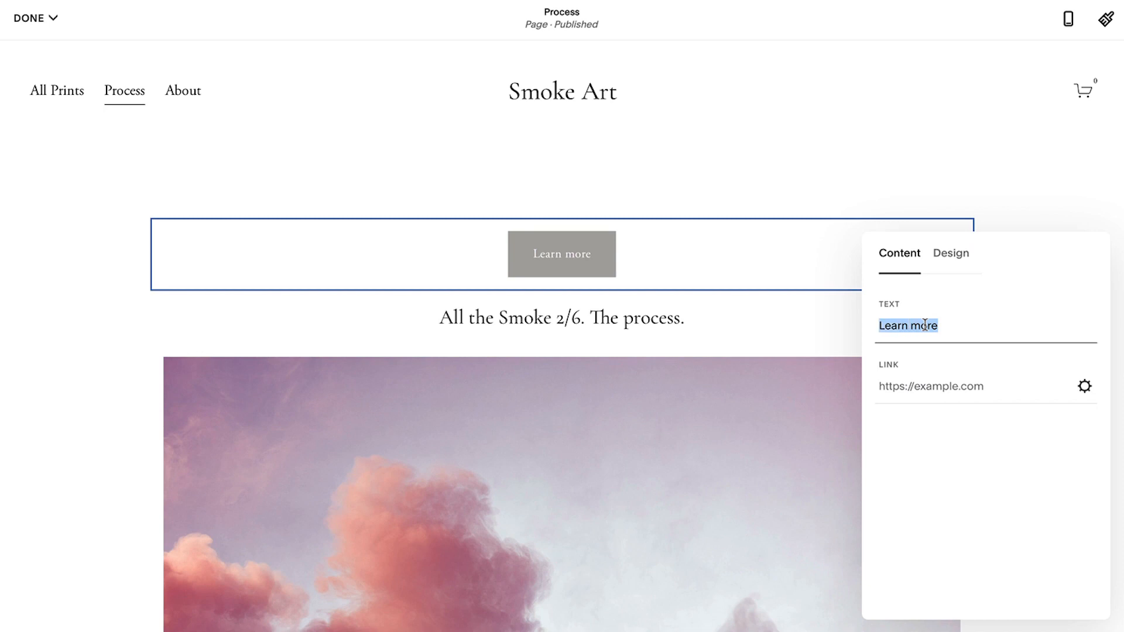
pyautogui.write('Welcome')
pyautogui.click(949, 179)
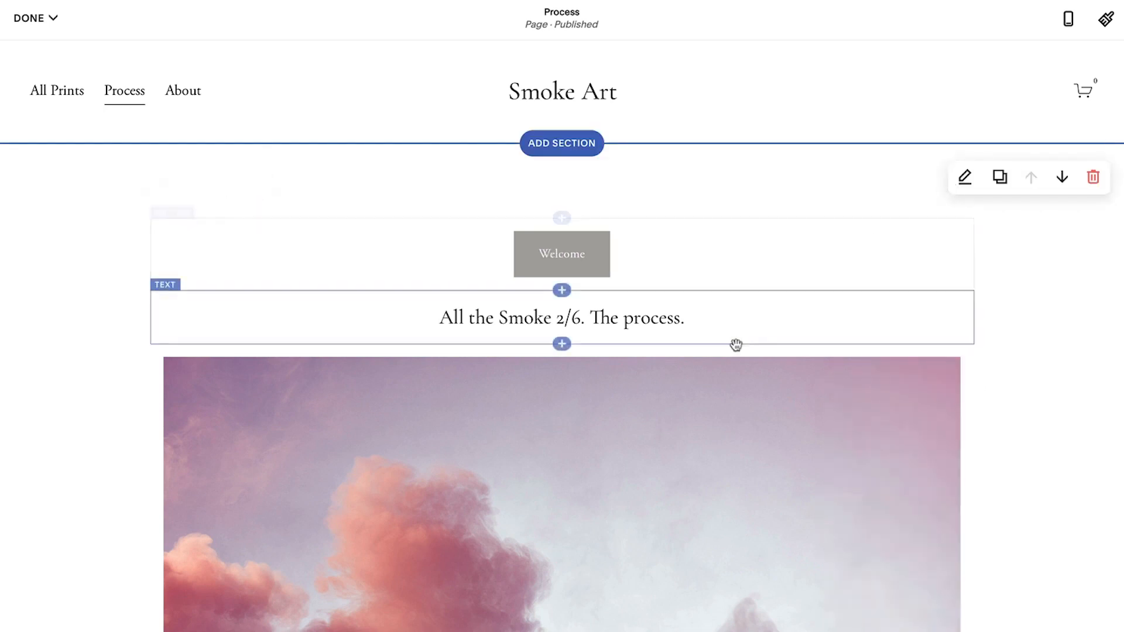
# - Move the cloud image directly under the Welcome button and save the Process page
pyautogui.moveTo(688, 404); pyautogui.dragTo(615, 304)
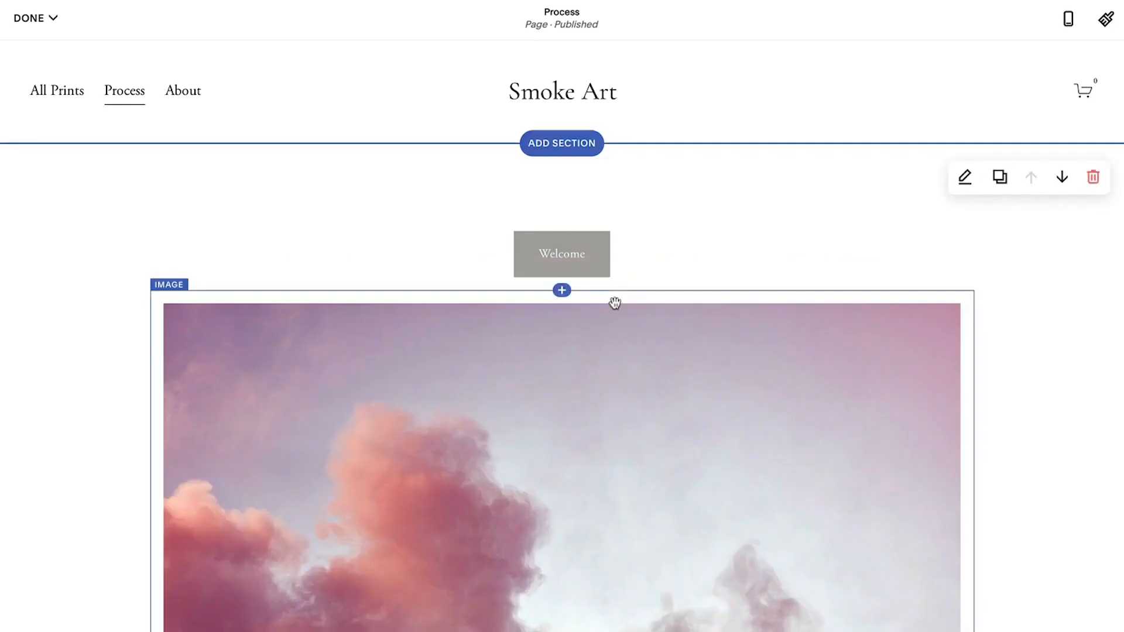
pyautogui.click(55, 24)
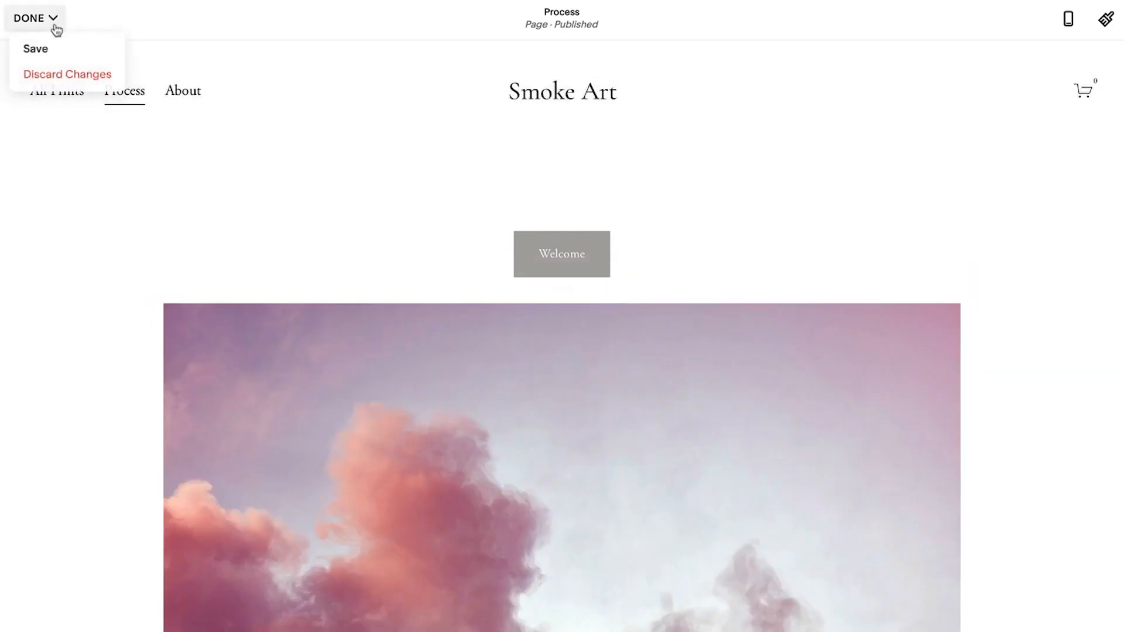
pyautogui.click(54, 50)
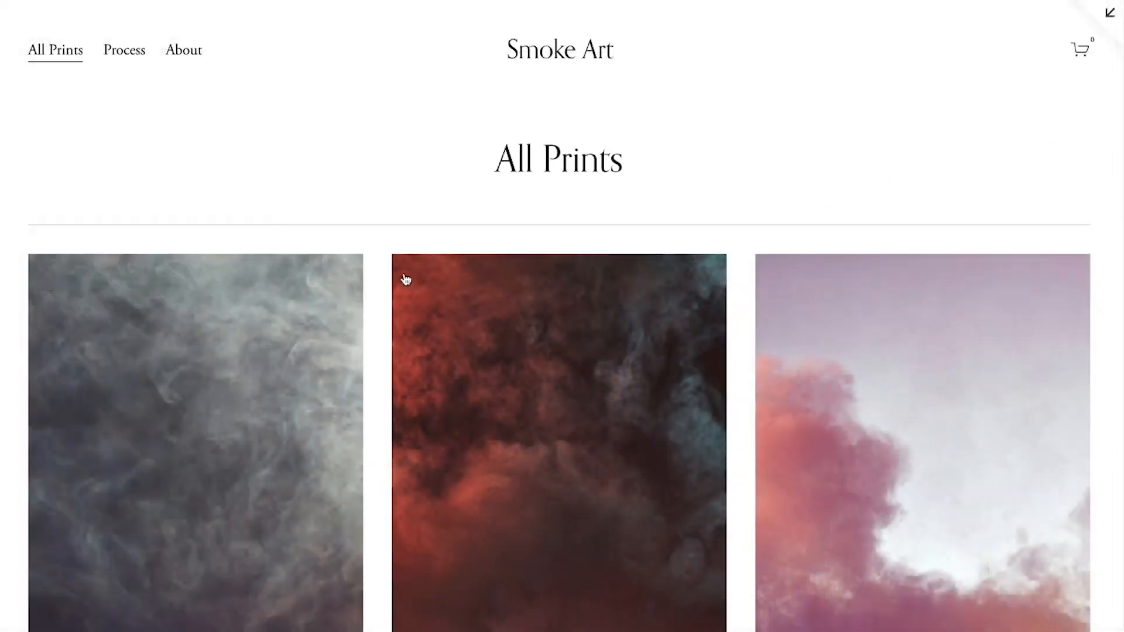
# - Open the All the Smoke / 1 of 6 print from All Prints and add one to the cart
pyautogui.click(281, 286)
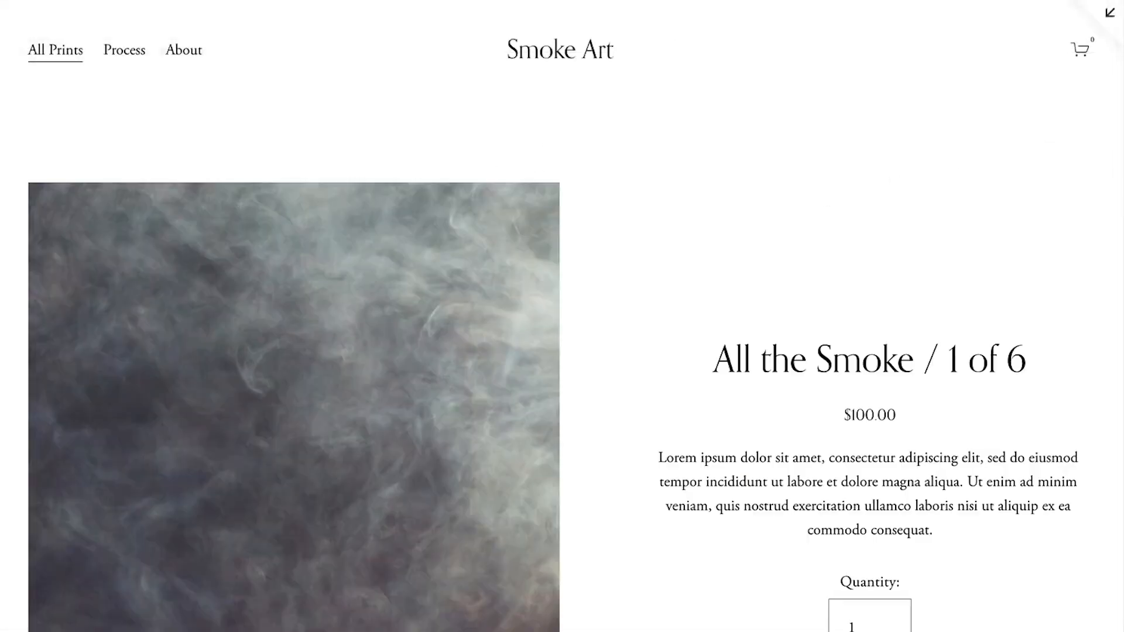
pyautogui.scroll(-3, 562, 316)
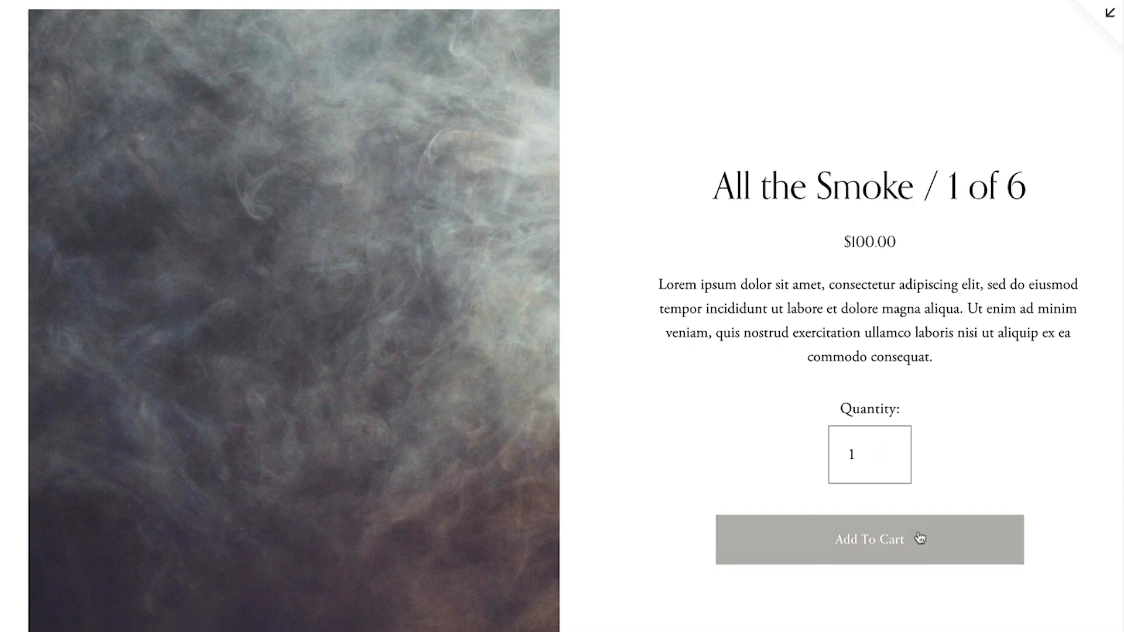
pyautogui.click(927, 540)
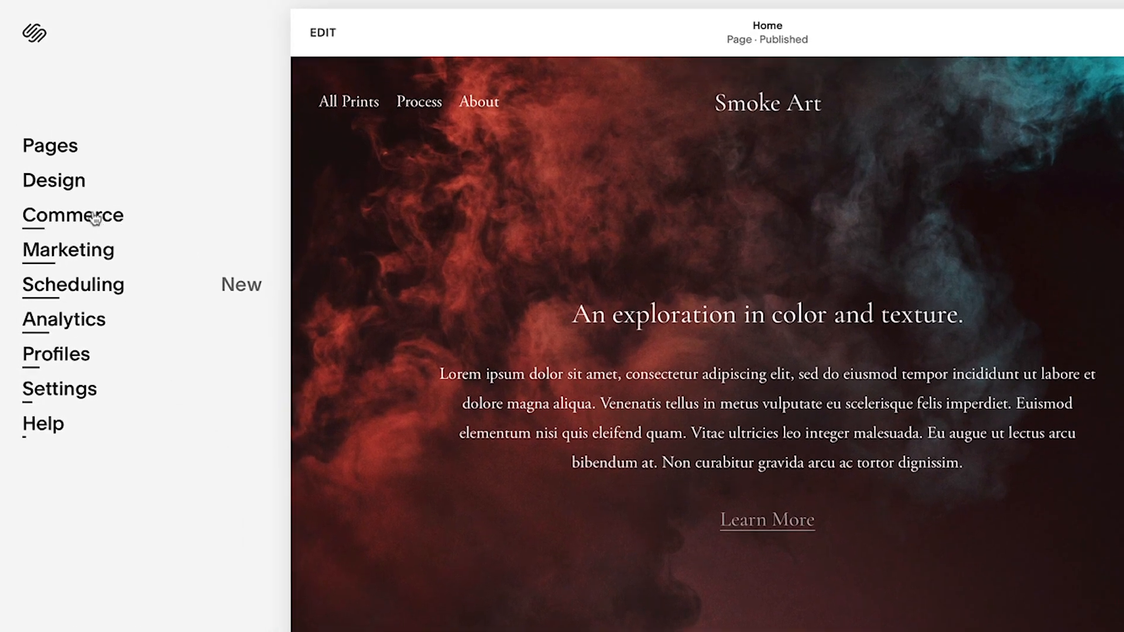
# - Set the site-wide headings font family to Adobe Garamond Pro in the site styles
pyautogui.click(78, 174)
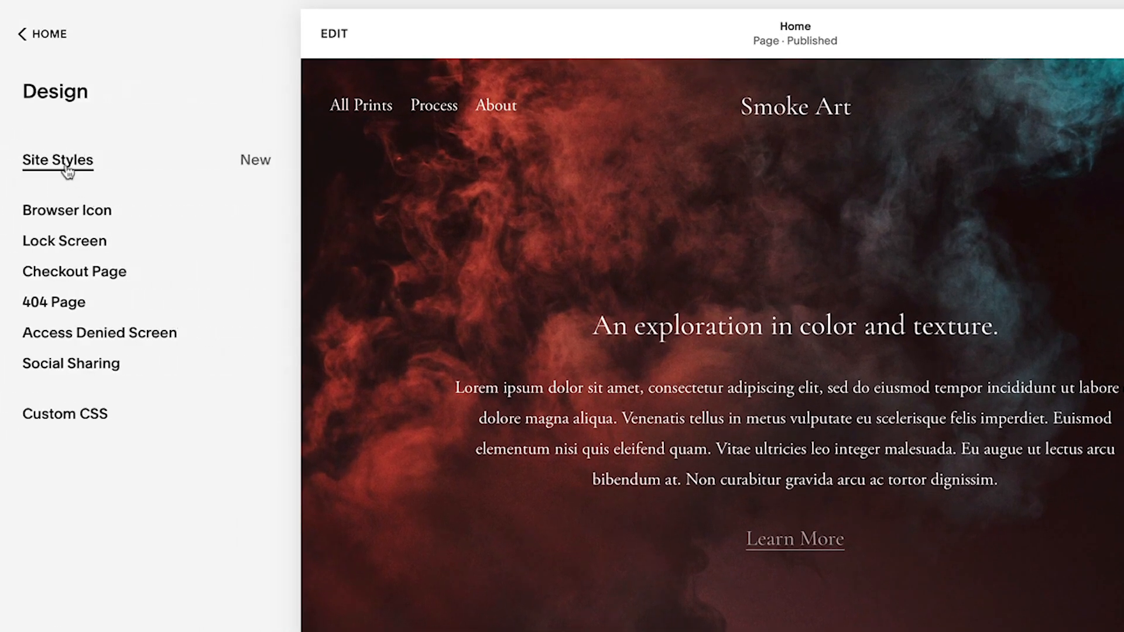
pyautogui.click(68, 170)
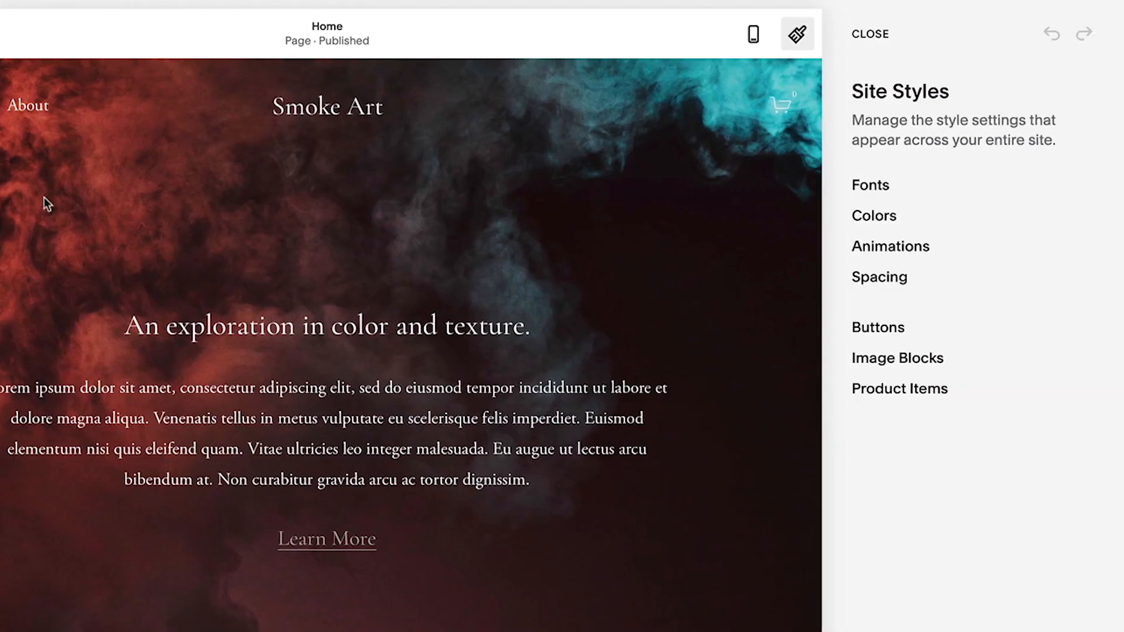
pyautogui.click(880, 200)
pyautogui.click(982, 517)
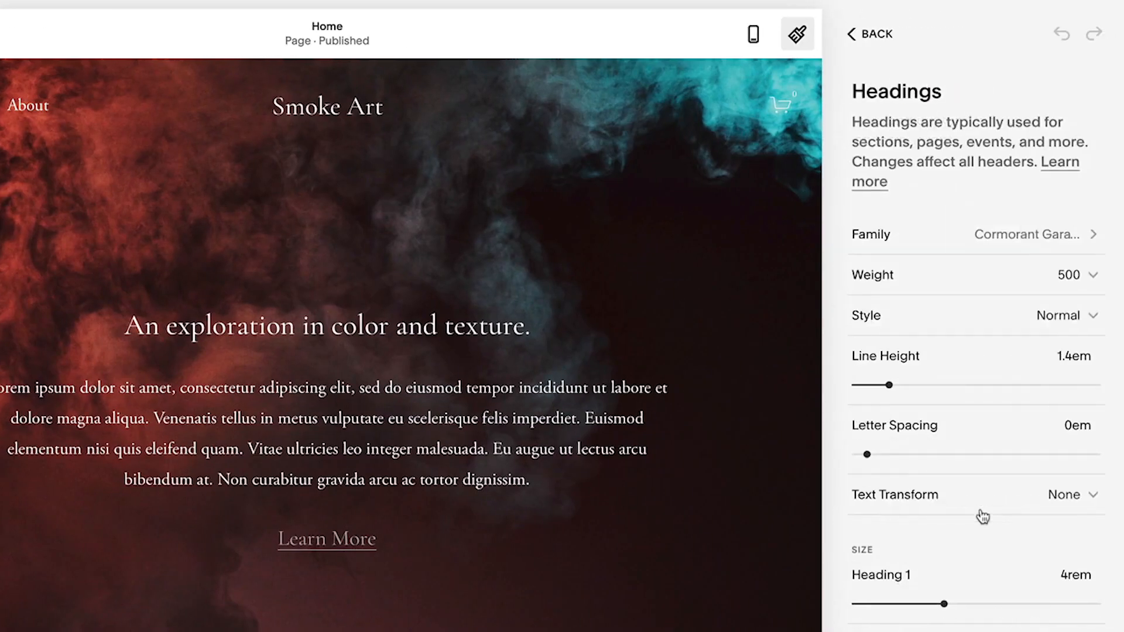
pyautogui.click(1000, 240)
pyautogui.click(973, 159)
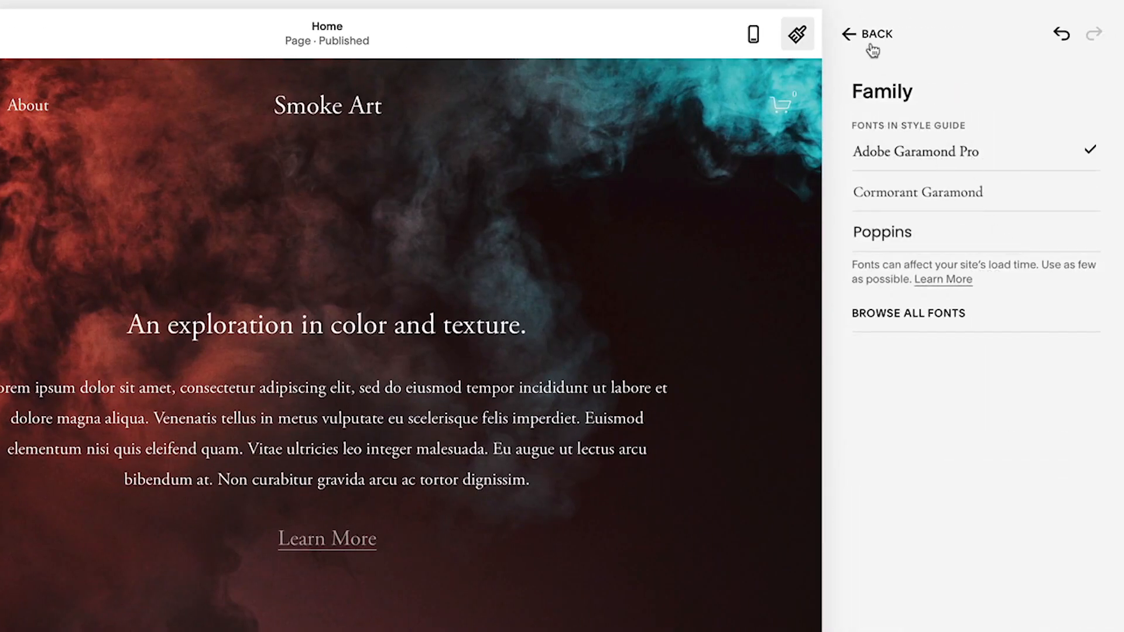
pyautogui.click(867, 33)
# - Set the headings' line height to 2.5em and give them a bolder weight
pyautogui.moveTo(883, 385); pyautogui.dragTo(916, 384)
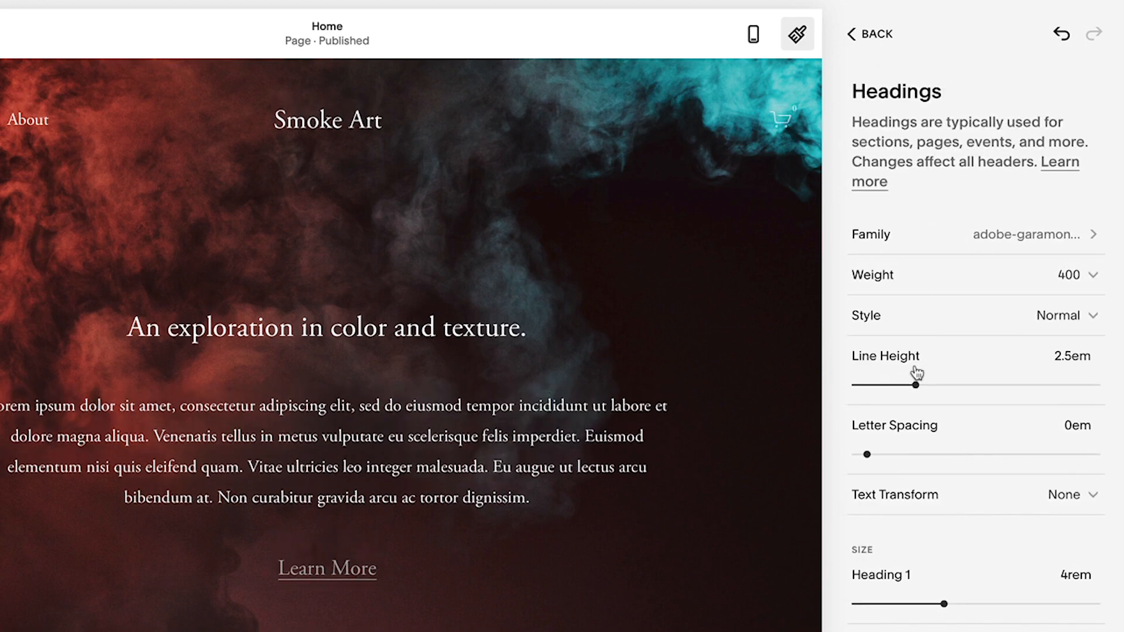
pyautogui.click(898, 278)
pyautogui.click(888, 356)
pyautogui.click(870, 36)
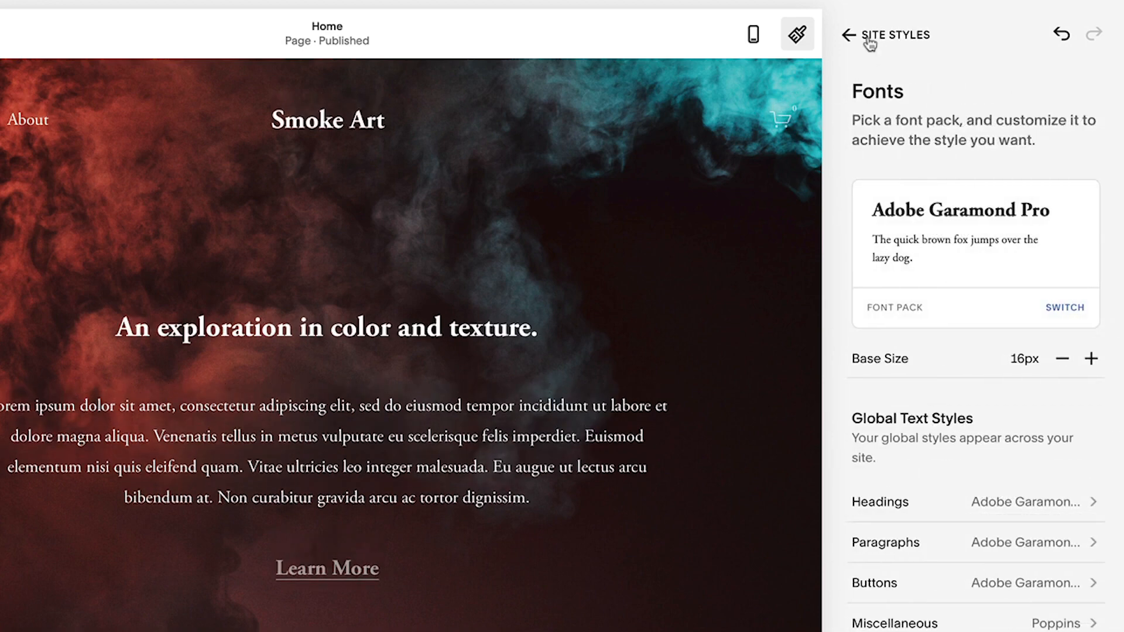
pyautogui.click(870, 35)
# - Change the site's color palette to the preset with an orange accent
pyautogui.click(880, 215)
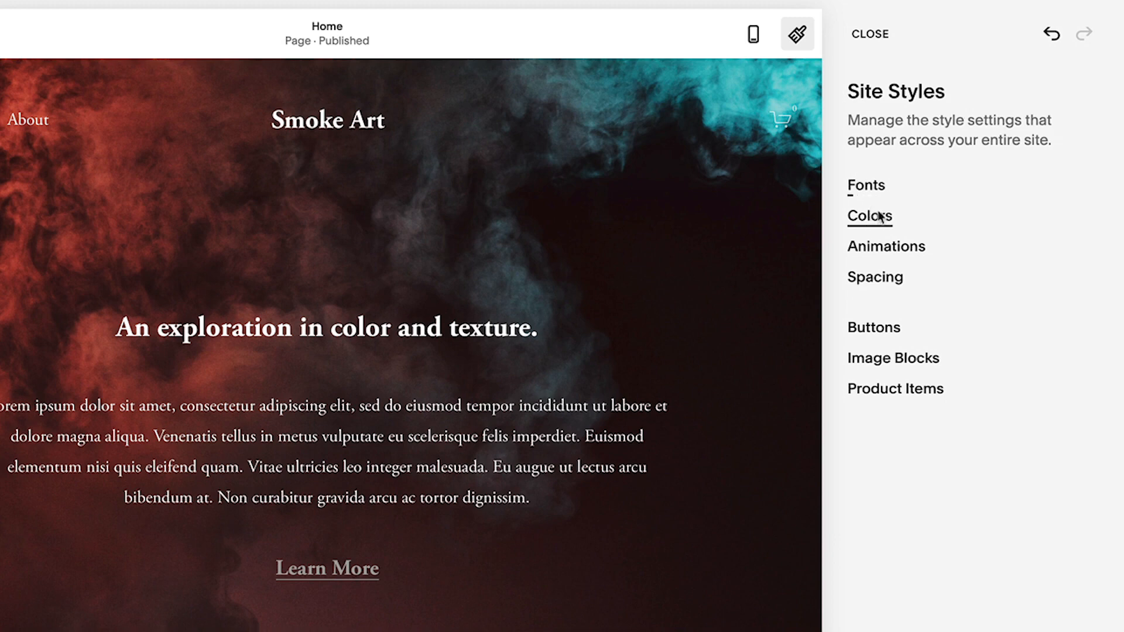
pyautogui.click(959, 270)
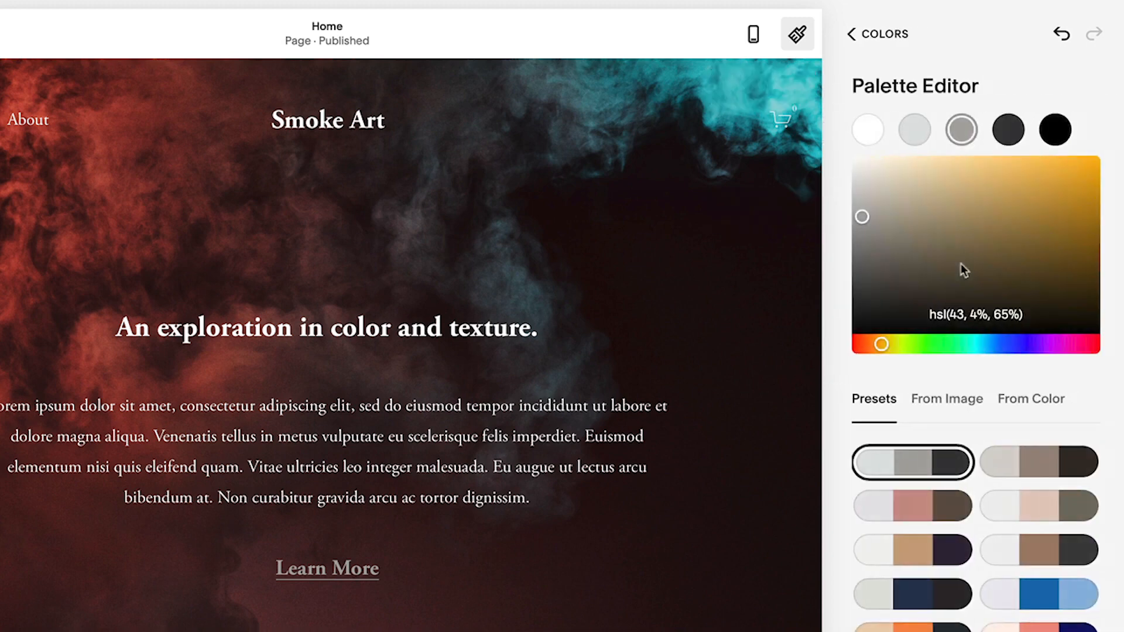
pyautogui.click(932, 629)
pyautogui.click(876, 43)
pyautogui.click(876, 45)
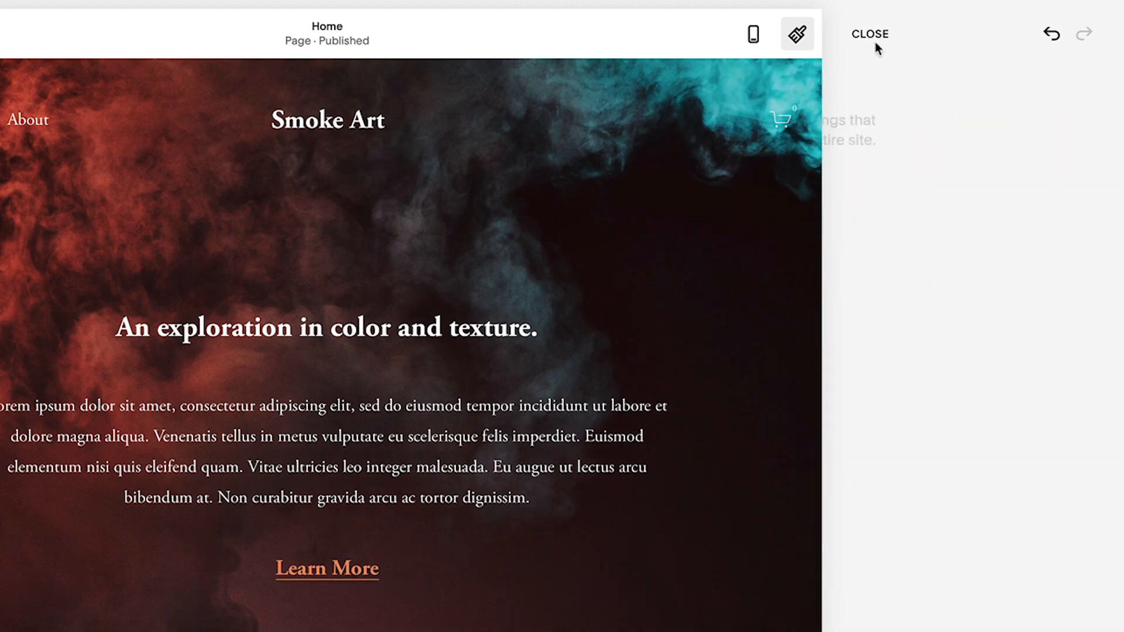
# - Set the site-wide animation style to Slide
pyautogui.click(876, 248)
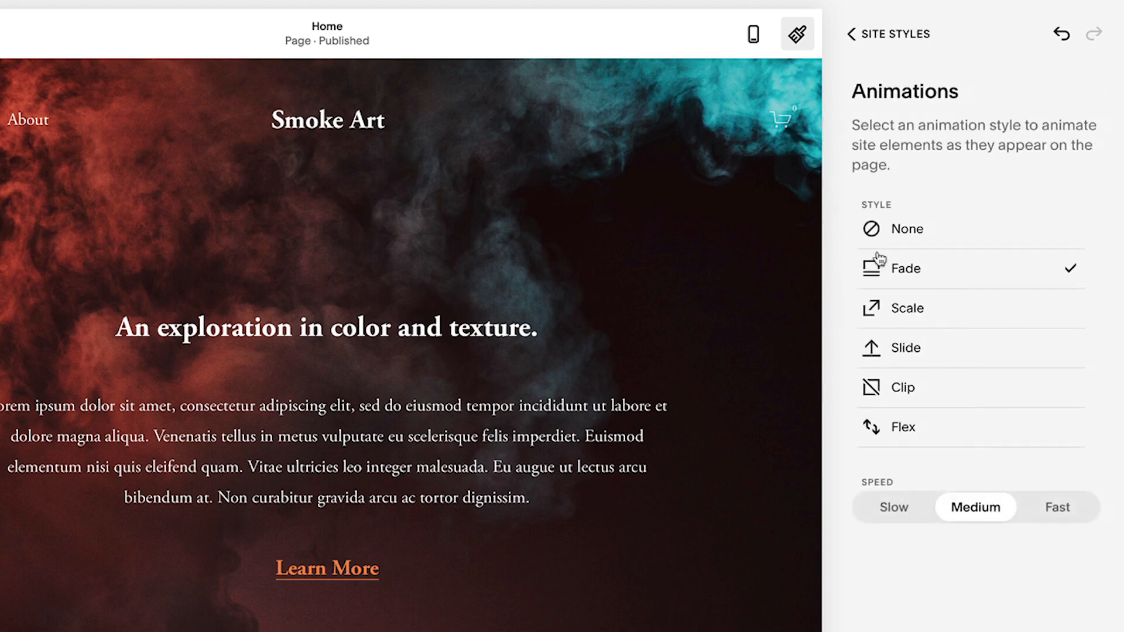
pyautogui.click(908, 355)
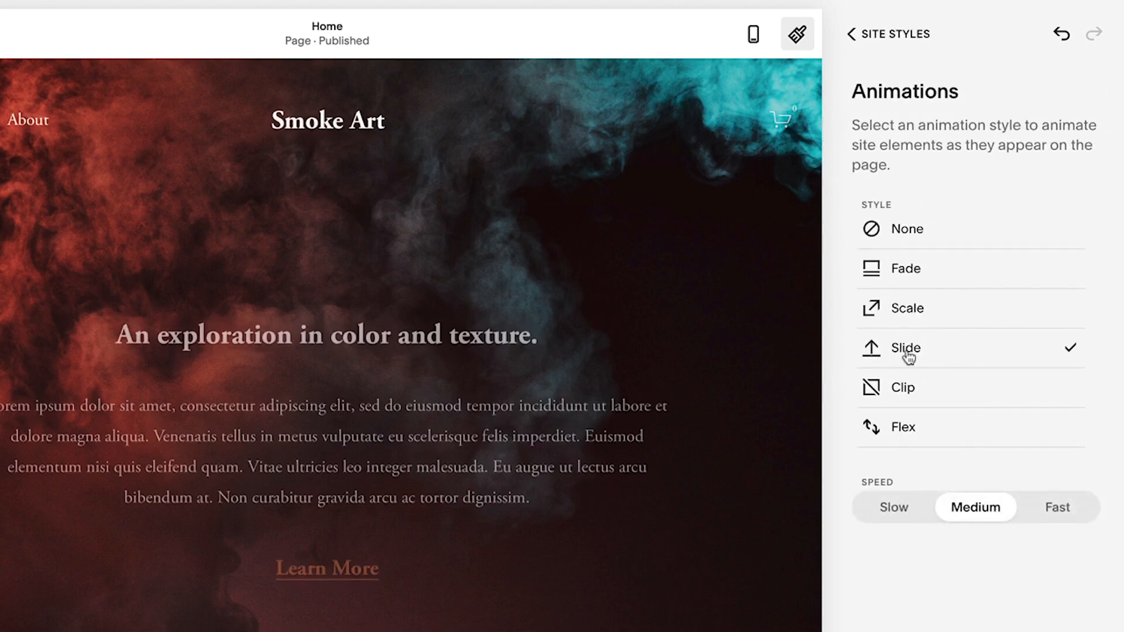
pyautogui.click(887, 46)
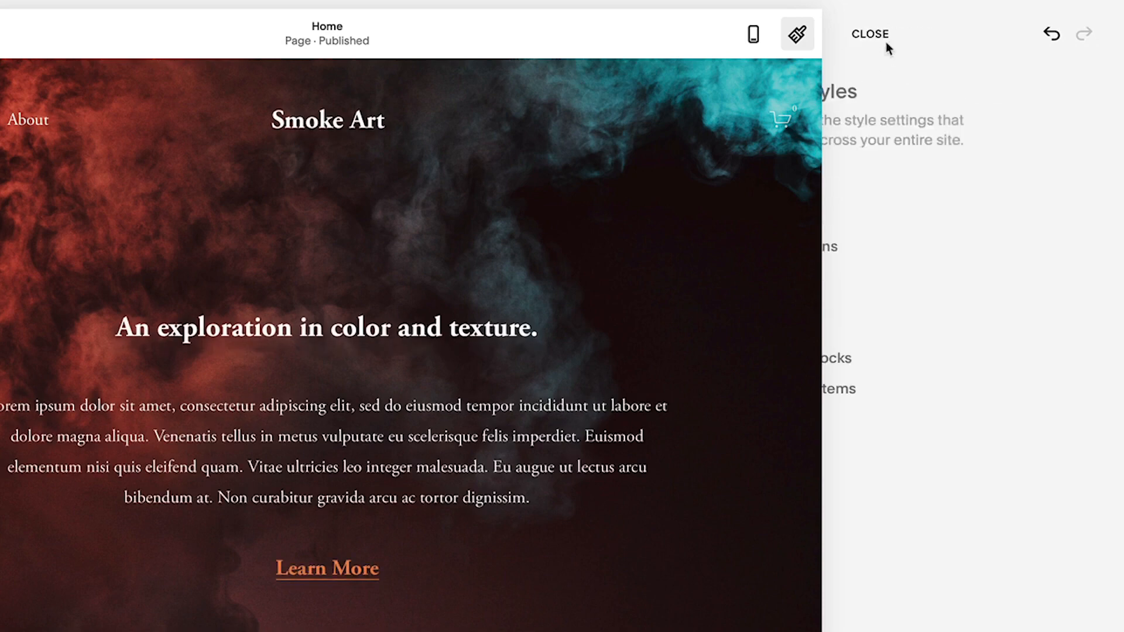
# - Set the site margin to 7vw in the site spacing and save the style changes
pyautogui.click(889, 280)
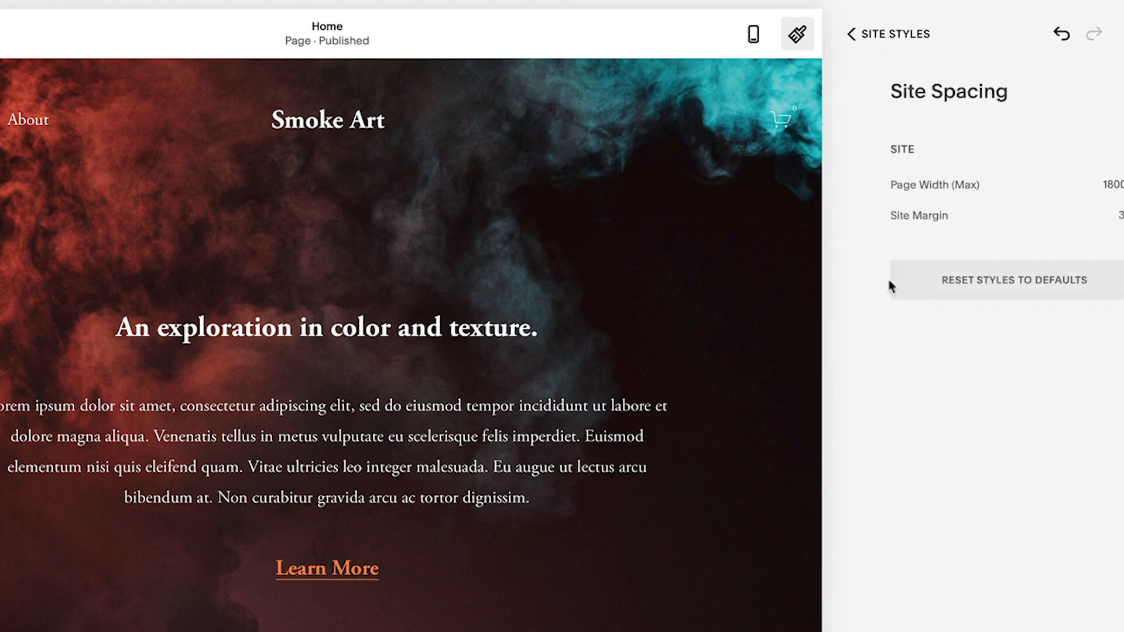
pyautogui.moveTo(904, 216); pyautogui.dragTo(975, 215)
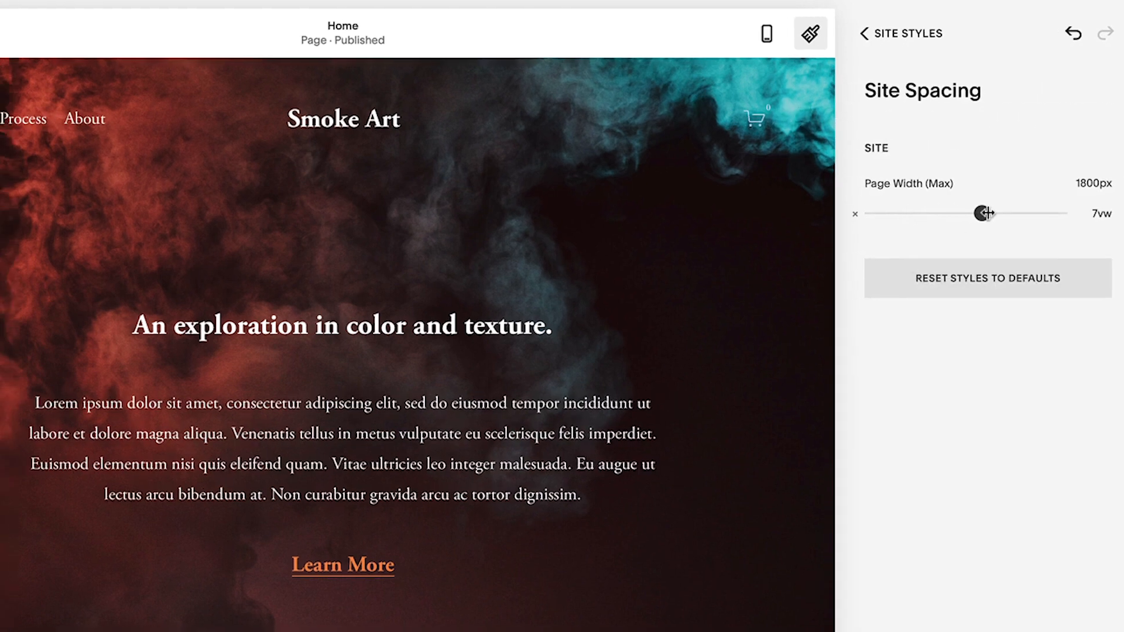
pyautogui.click(51, 31)
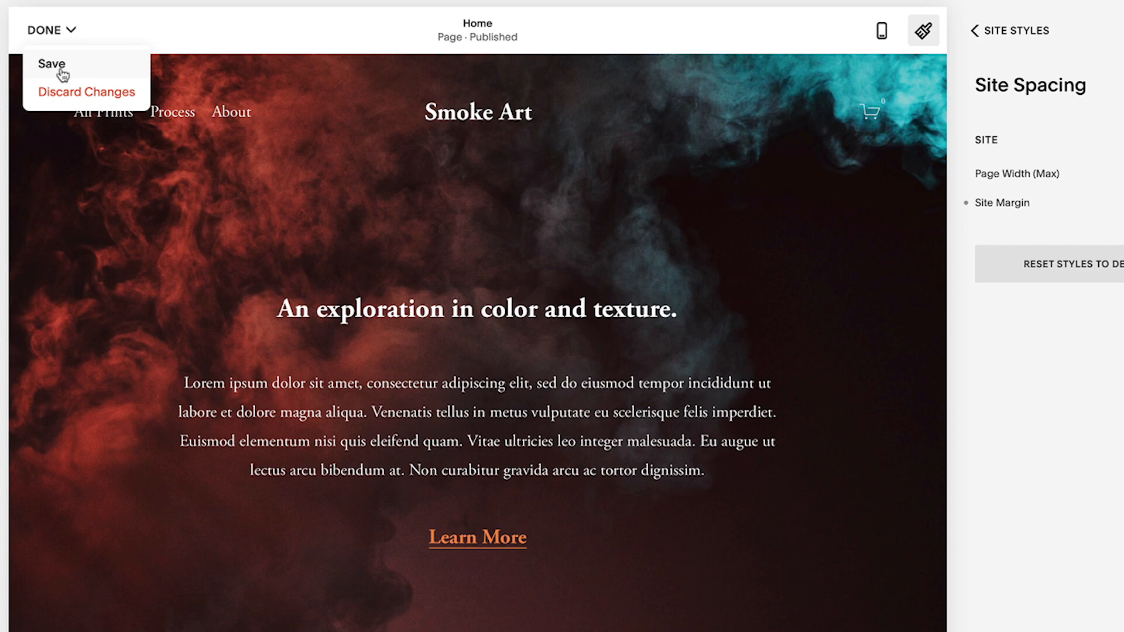
pyautogui.click(59, 66)
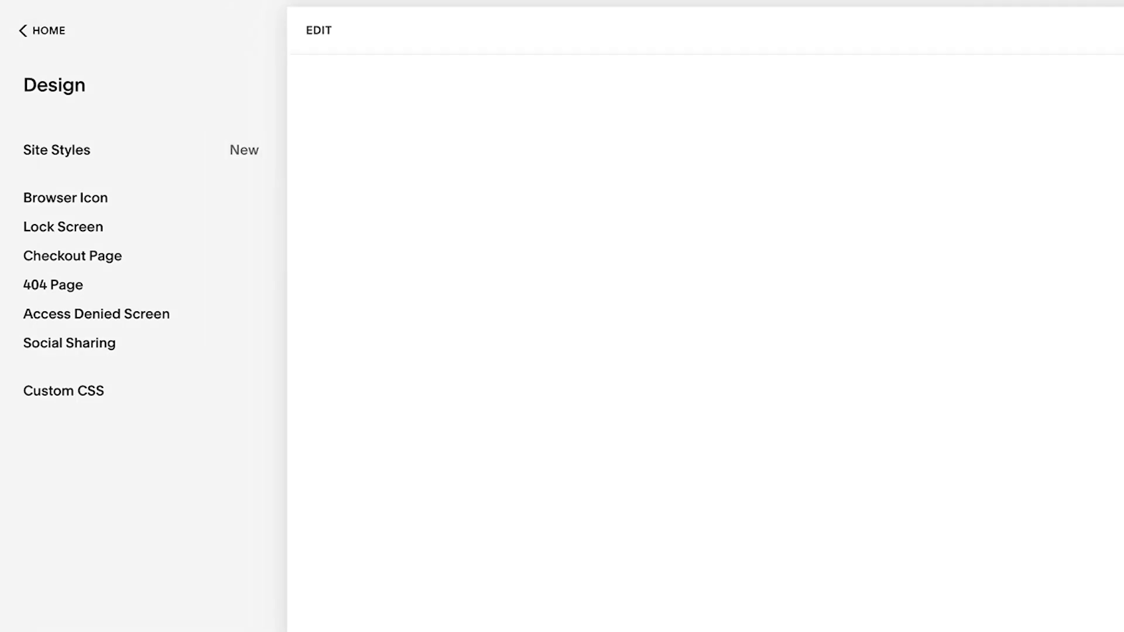
# - Open the All Prints store page from the site's pages and start editing it
pyautogui.click(47, 32)
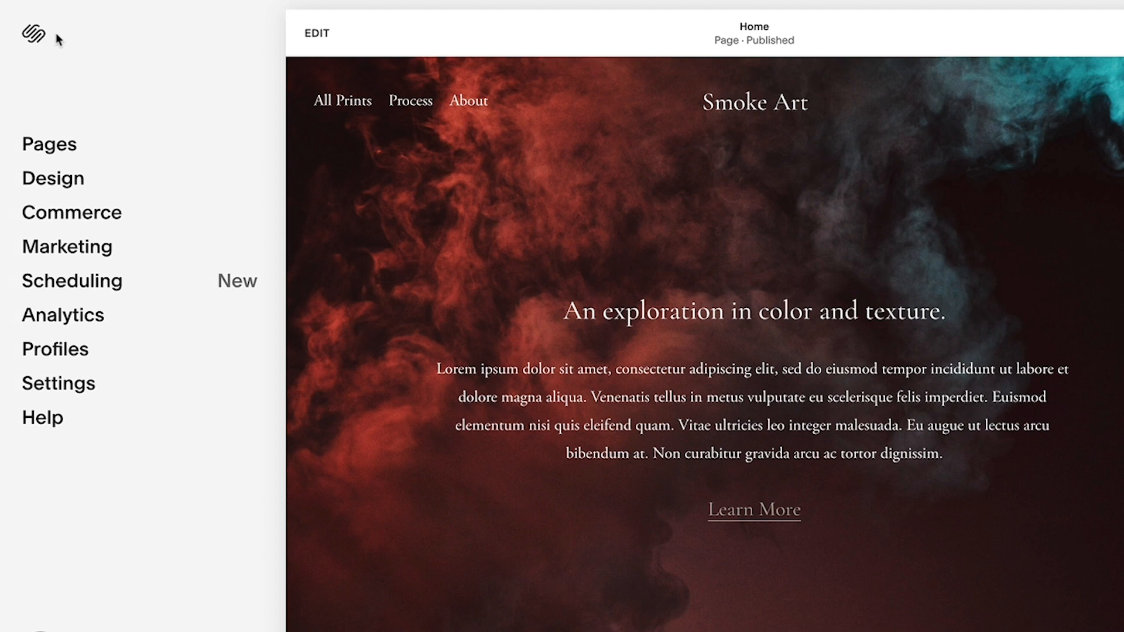
pyautogui.click(106, 148)
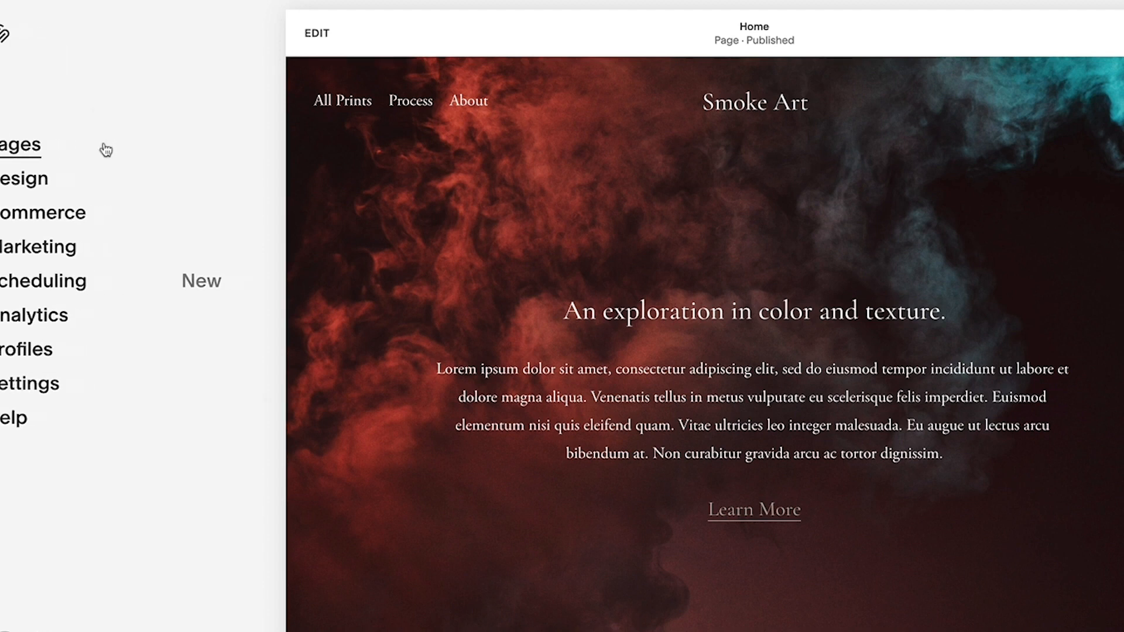
pyautogui.click(105, 145)
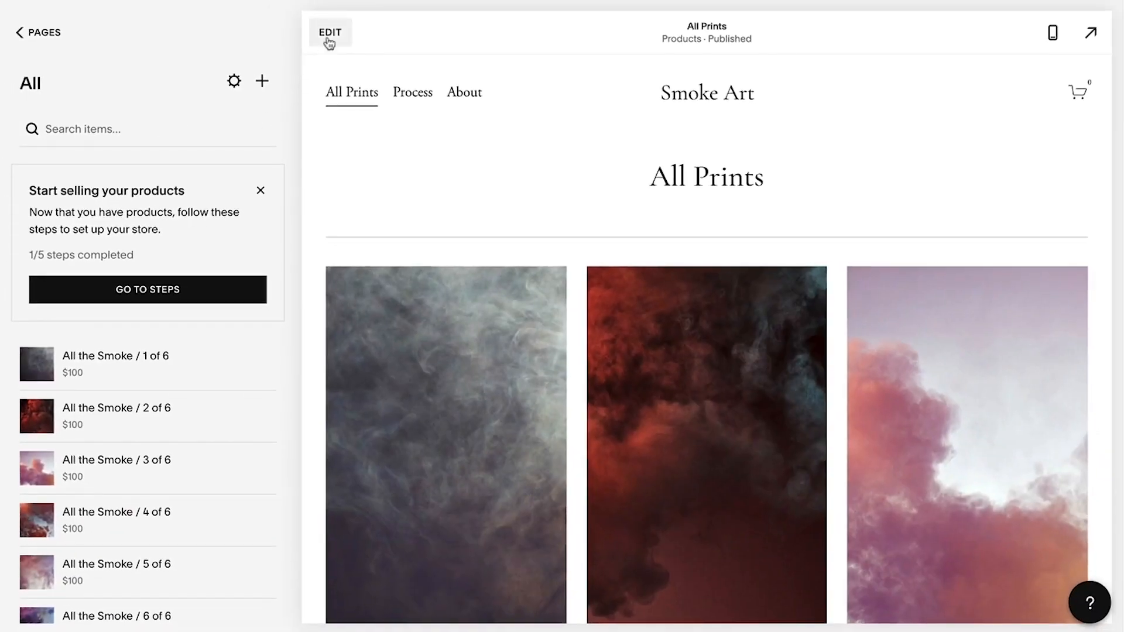
pyautogui.click(329, 38)
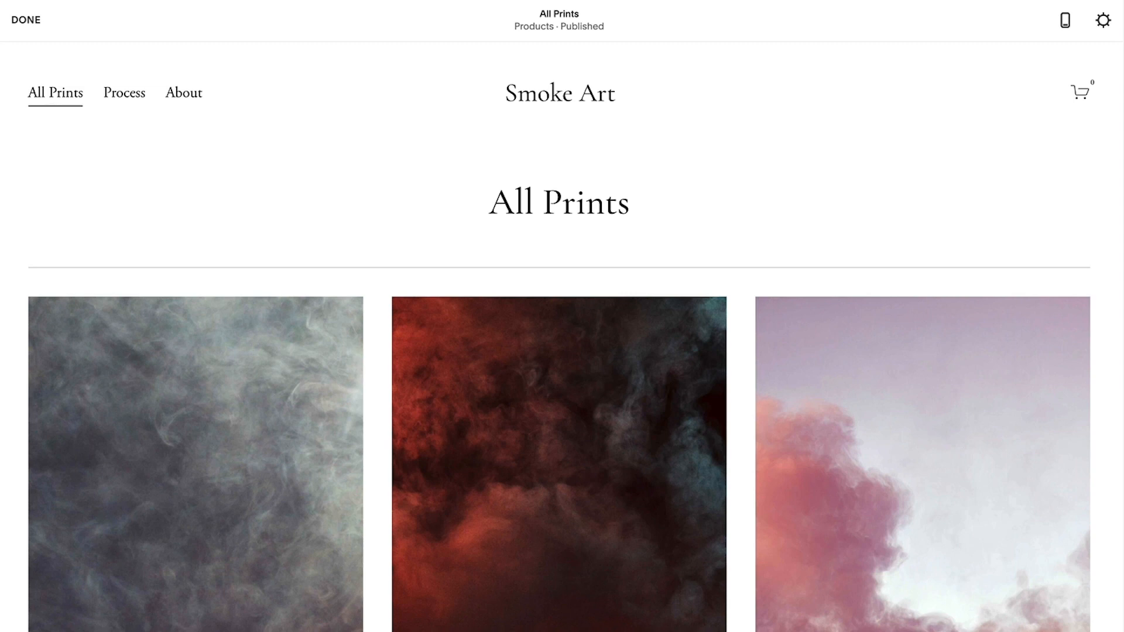
# - Set the product section's column spacing to 4vw, and try four columns before restoring three
pyautogui.moveTo(767, 182)
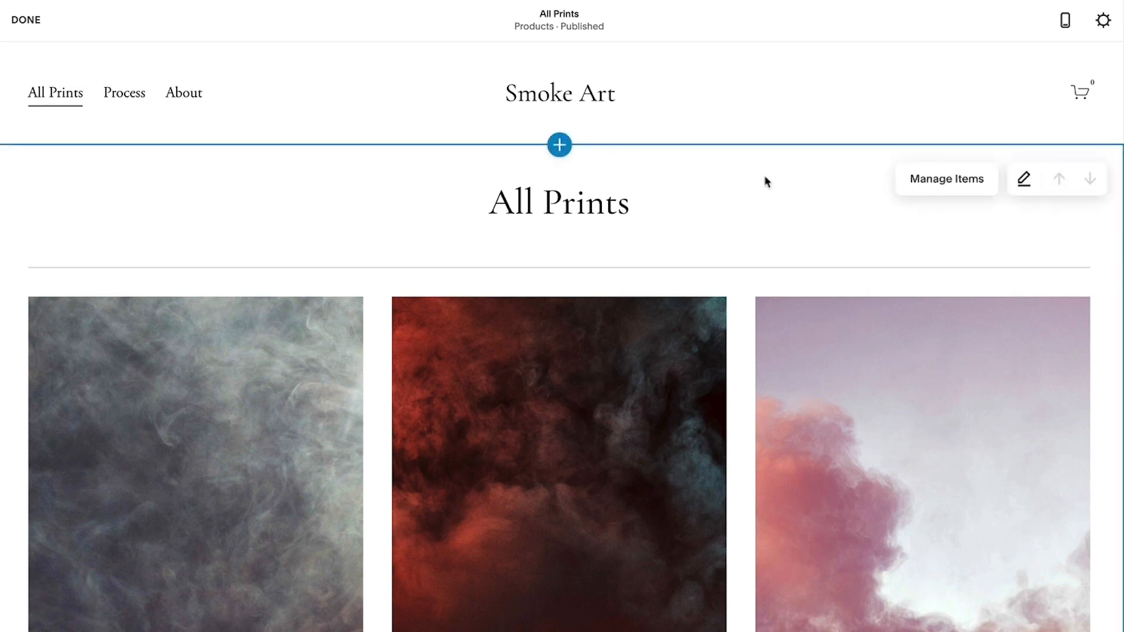
pyautogui.click(1024, 178)
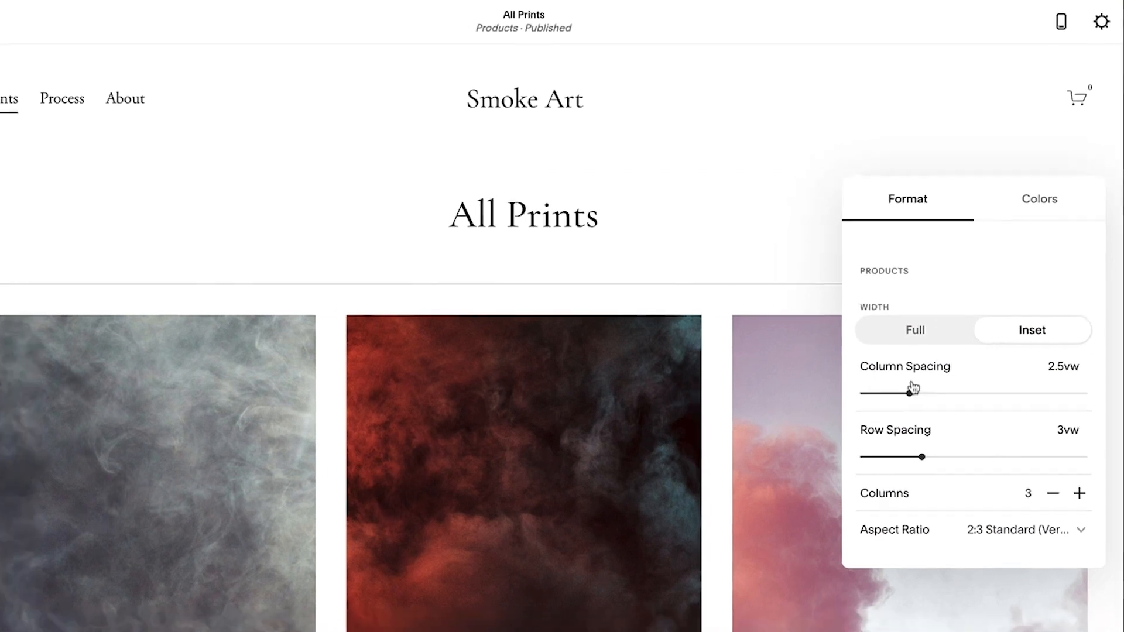
pyautogui.moveTo(902, 407); pyautogui.dragTo(916, 407)
pyautogui.moveTo(935, 369)
pyautogui.mouseDown()
pyautogui.moveTo(987, 369)
pyautogui.moveTo(956, 370)
pyautogui.mouseUp()
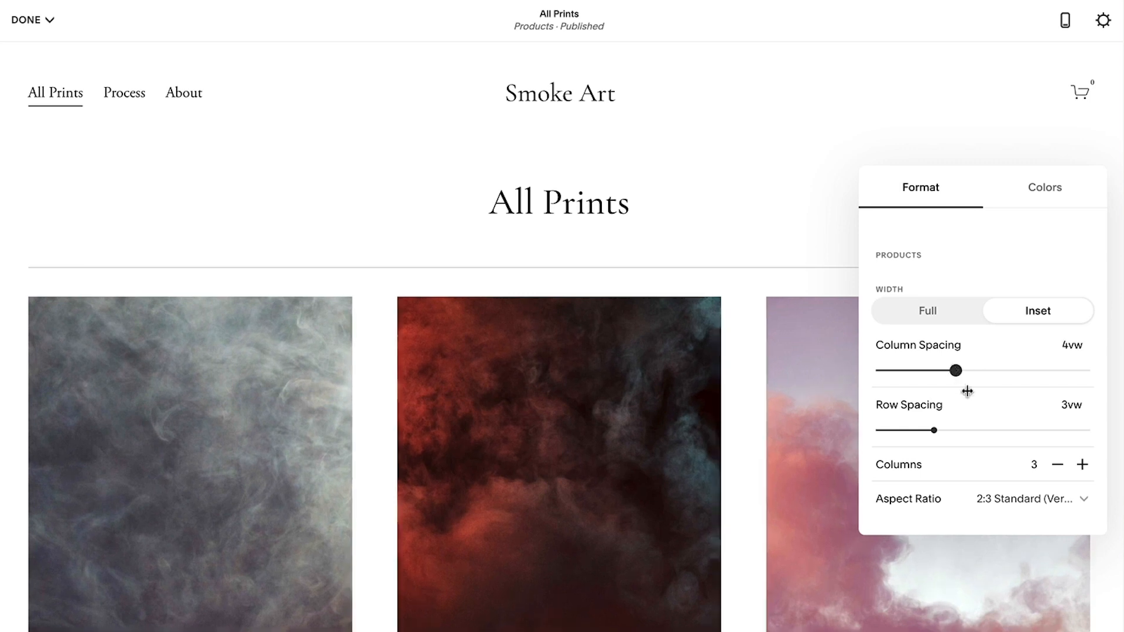
pyautogui.click(1081, 466)
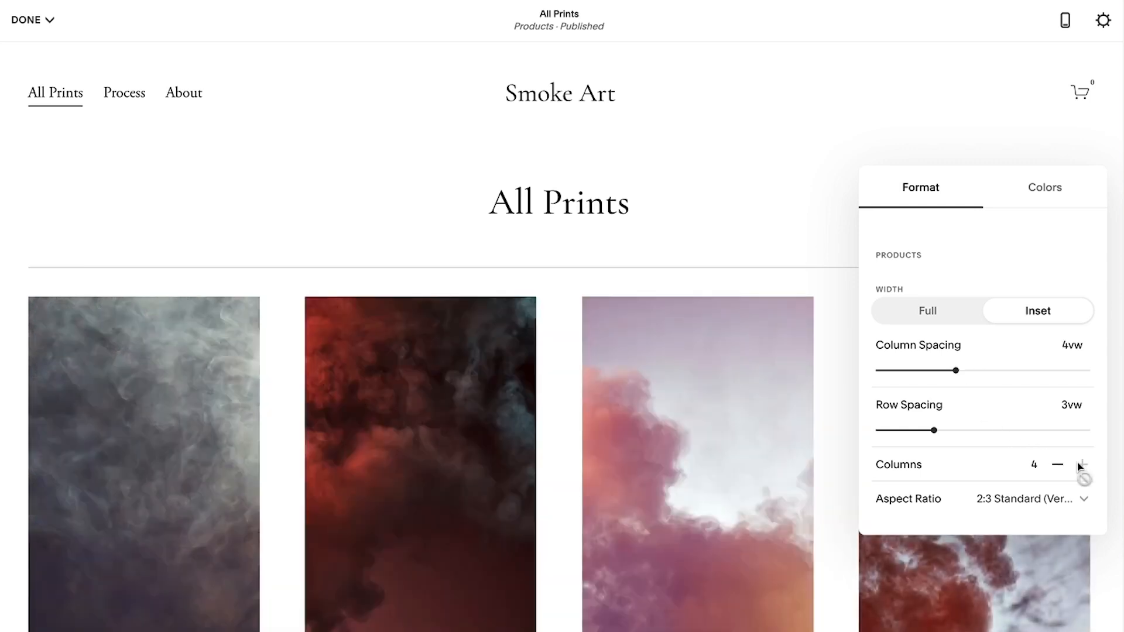
pyautogui.click(1058, 465)
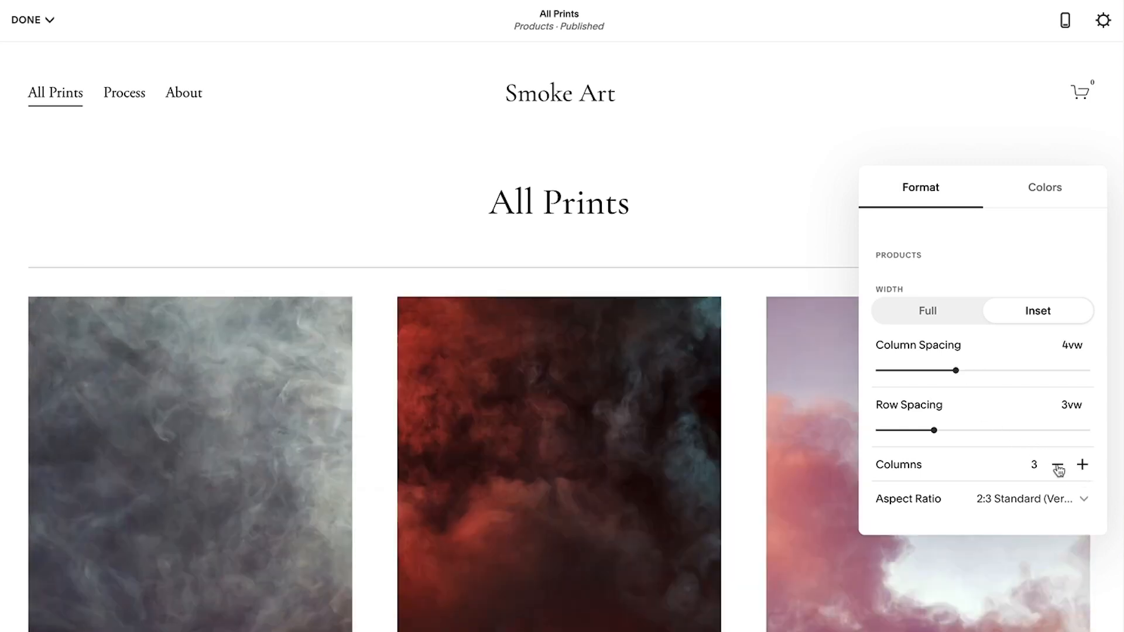
# - View the product section's color themes and save the All Prints page changes
pyautogui.click(1040, 205)
pyautogui.click(28, 19)
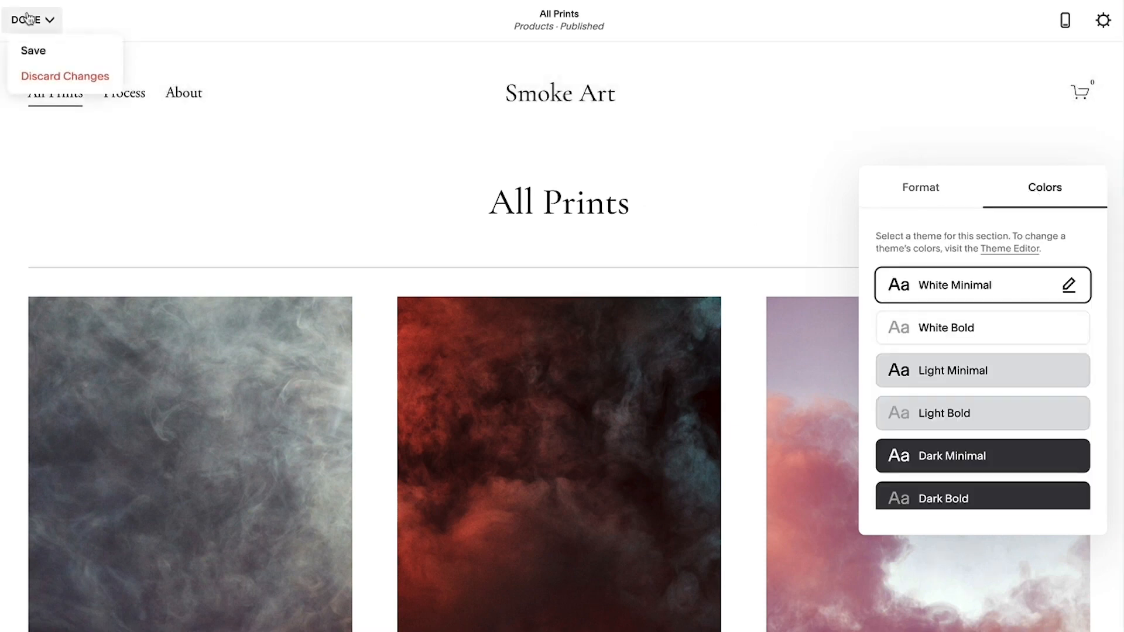
pyautogui.click(27, 51)
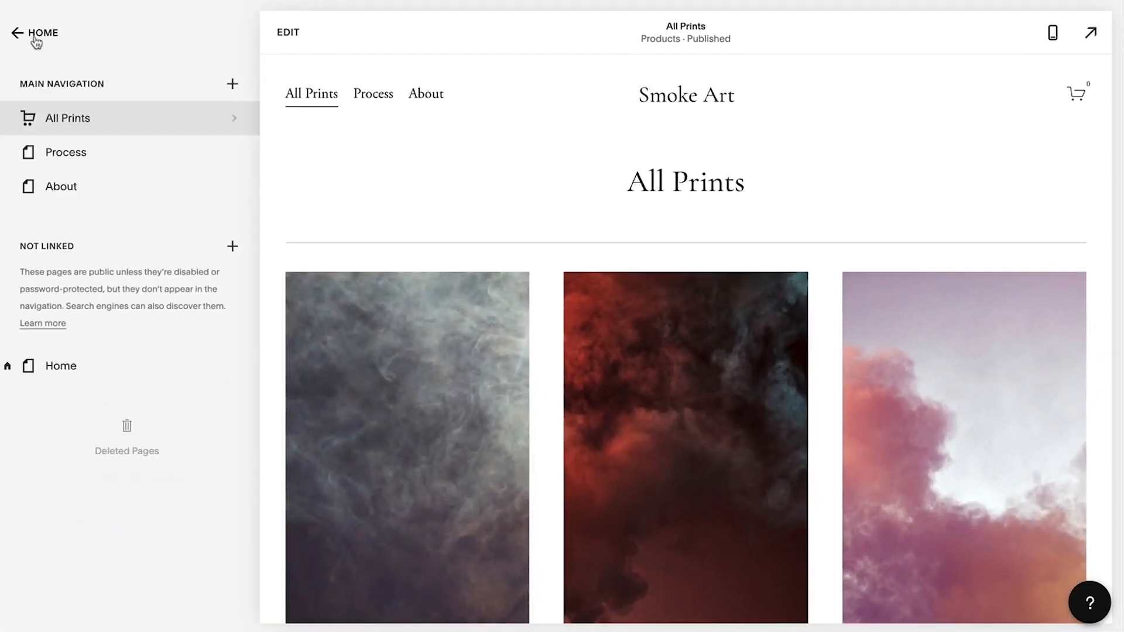
# - Publish the site by setting its availability to Public and saving the setting
pyautogui.click(36, 38)
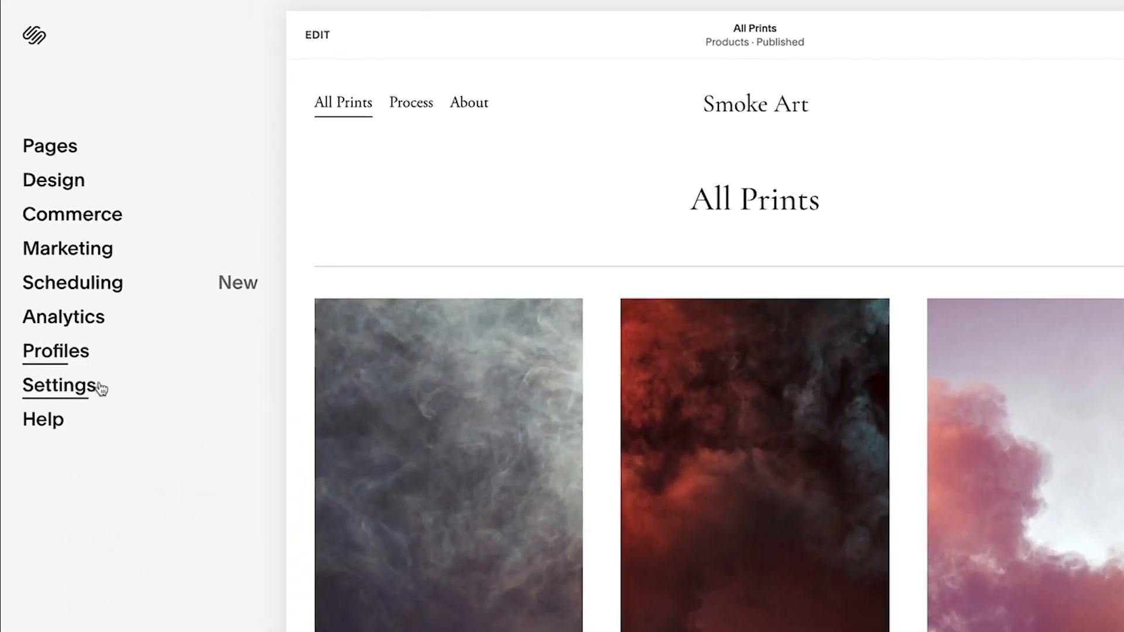
pyautogui.click(97, 375)
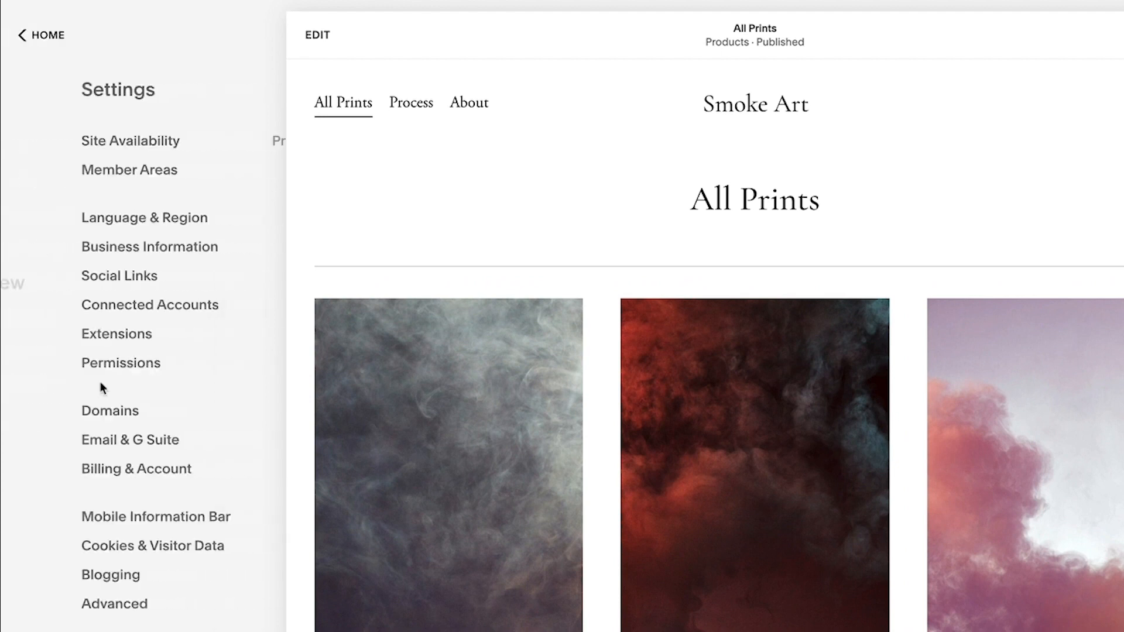
pyautogui.click(113, 144)
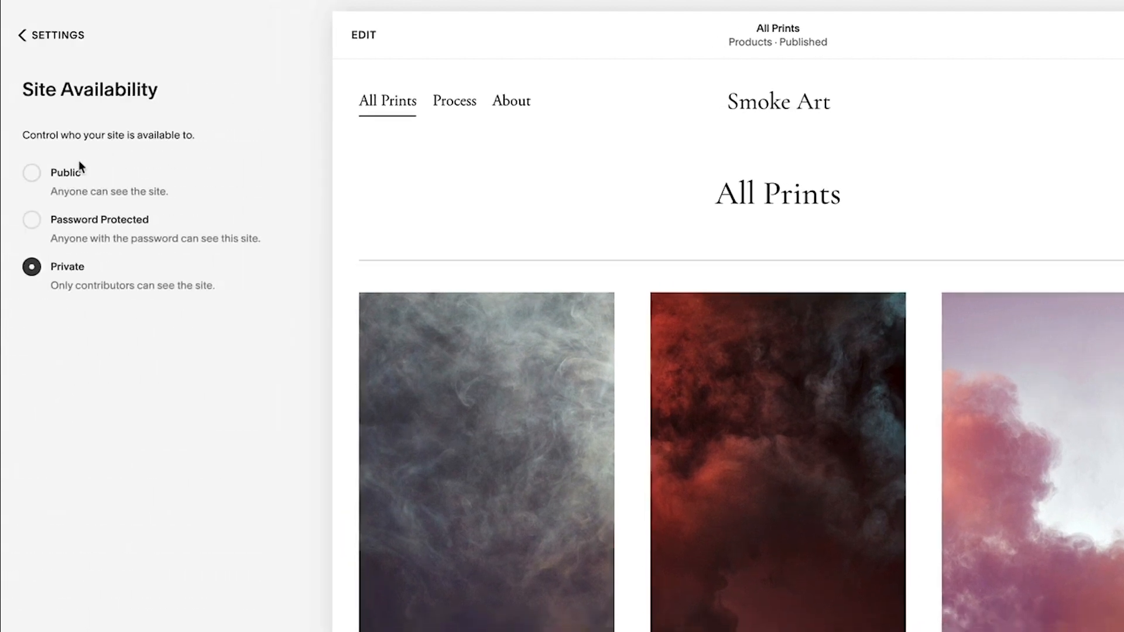
pyautogui.click(66, 173)
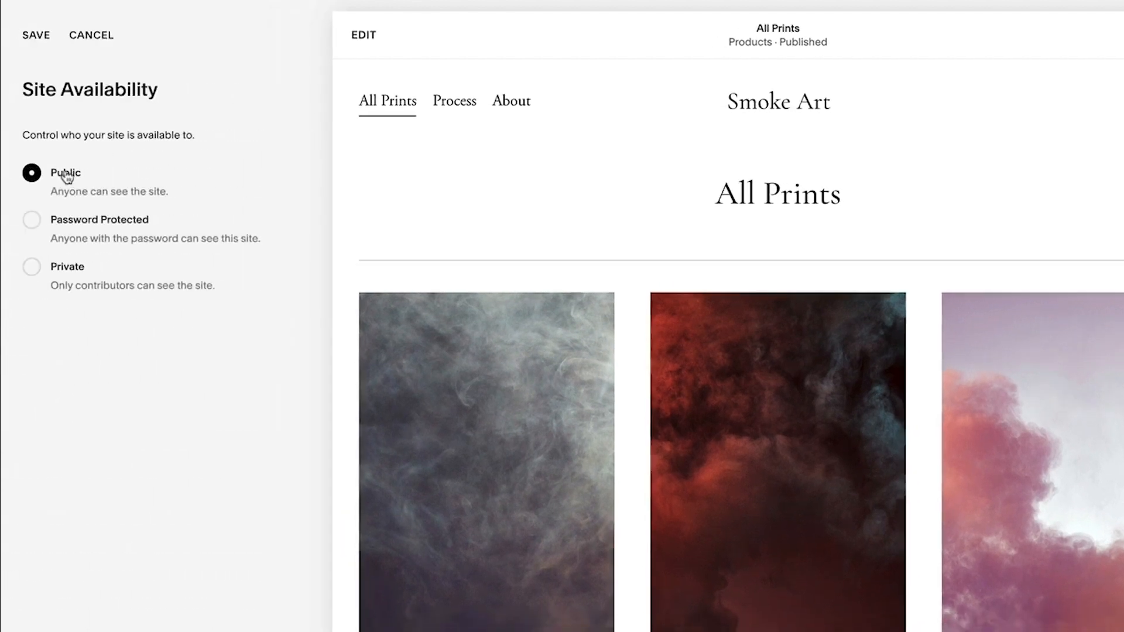
pyautogui.click(37, 36)
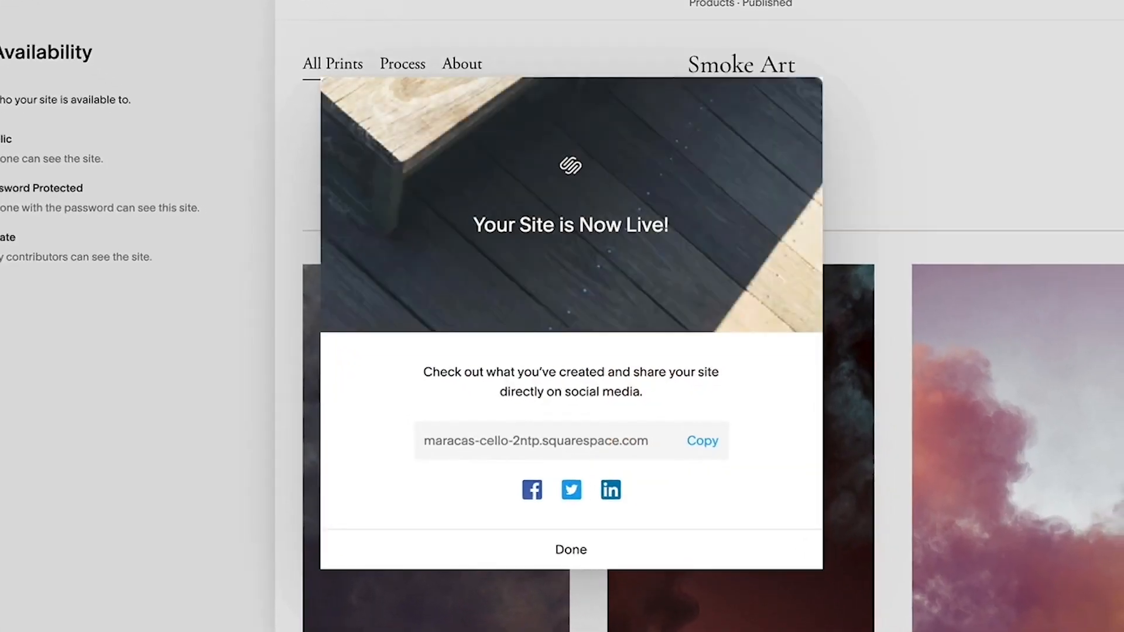